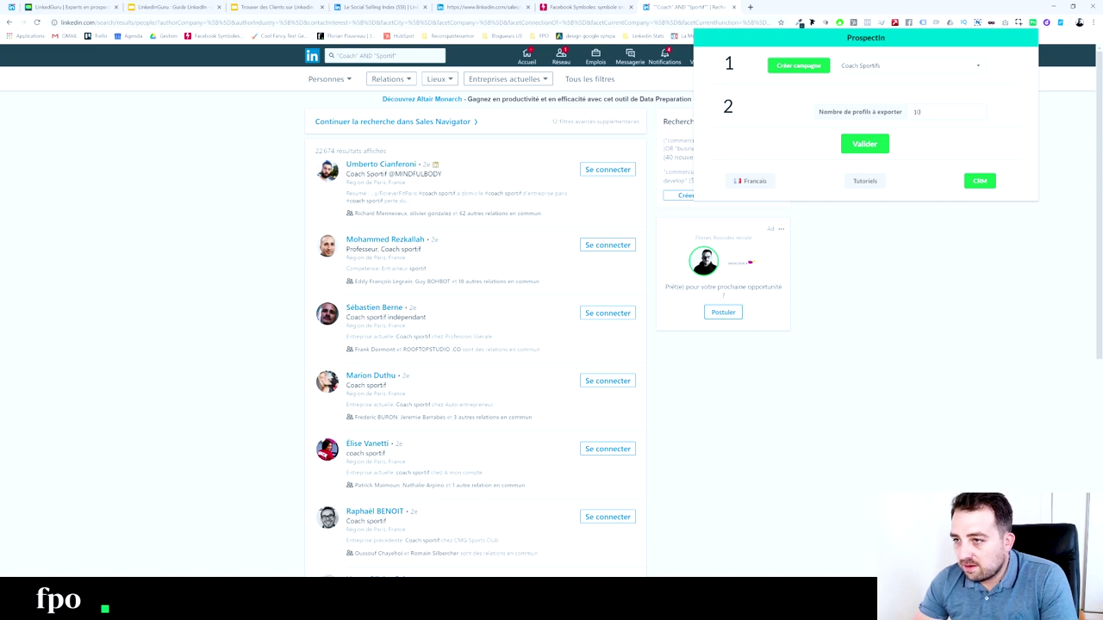
Set the number of profiles to export to 1000 and launch the export into the Coach Sportifs campaign.
{"action": "type", "text": "00"}
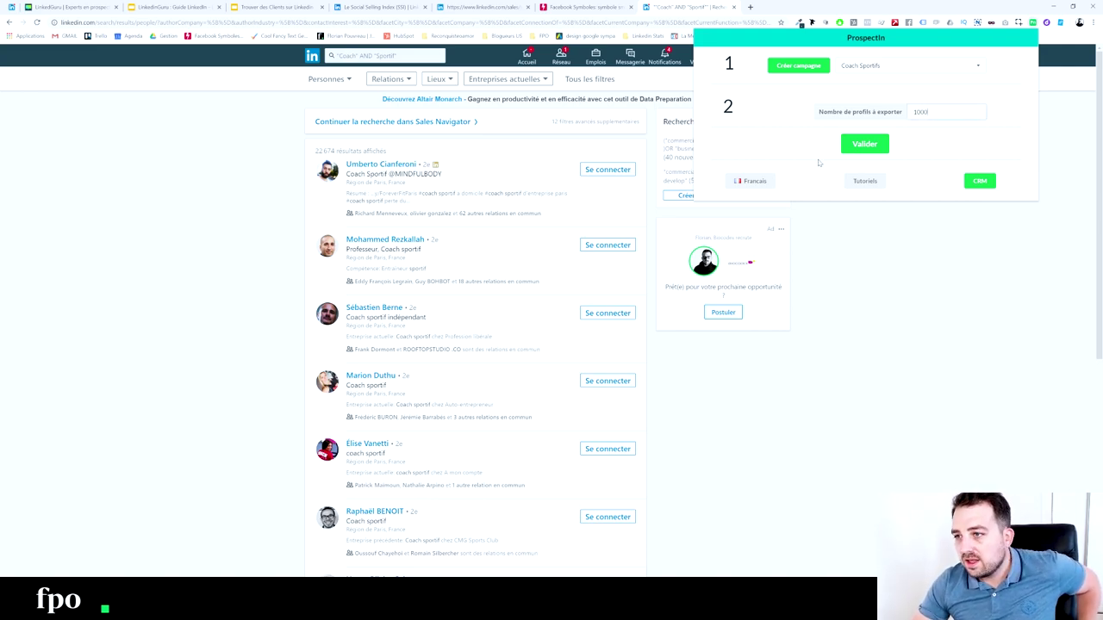
{"action": "left_click", "coordinate": [876, 143]}
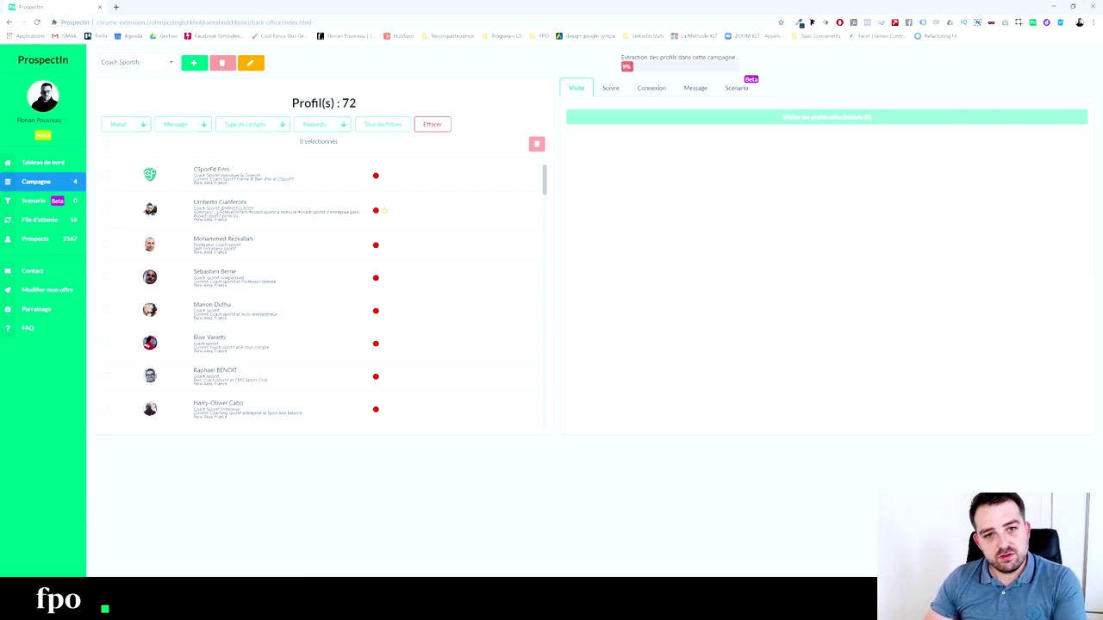
View the LinkedIn profile of the third prospect in the campaign list, then return to the campaign.
{"action": "left_click_drag", "start_coordinate": [209, 239], "coordinate": [211, 246]}
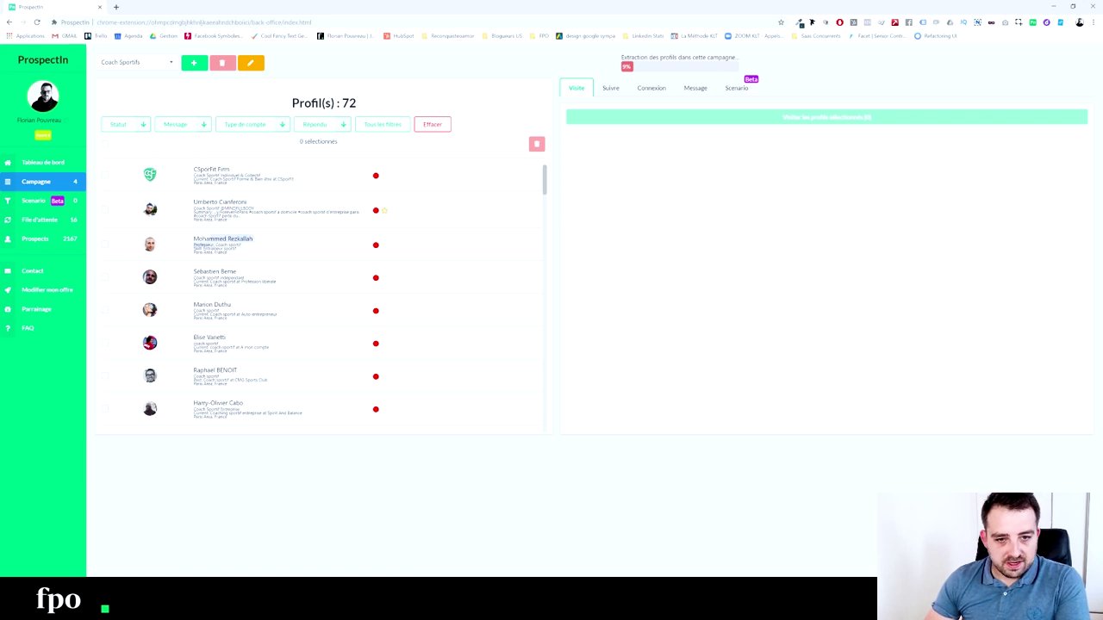
{"action": "left_click", "coordinate": [150, 244]}
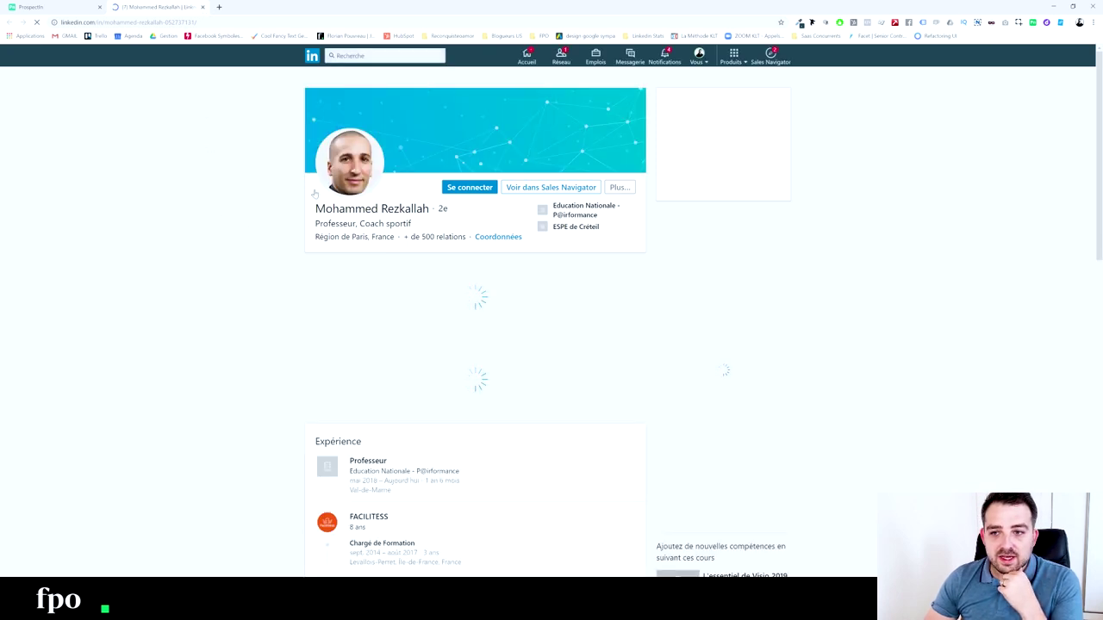
{"action": "left_click", "coordinate": [202, 7]}
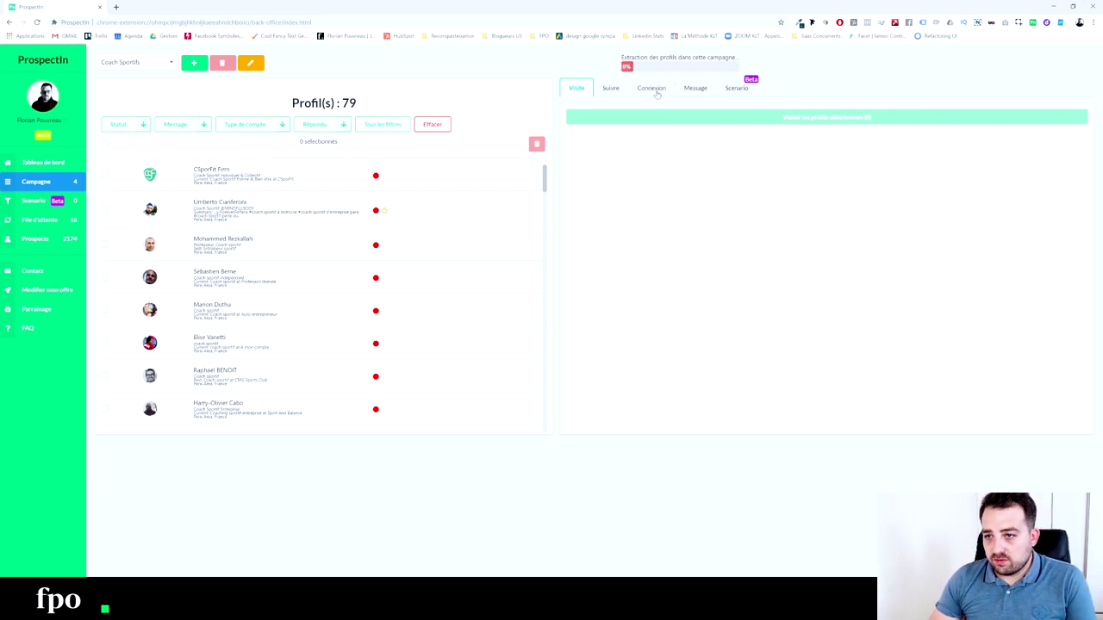
Add a new connection-request note for the Coach Sportifs campaign.
{"action": "left_click", "coordinate": [657, 91]}
{"action": "left_click", "coordinate": [695, 95]}
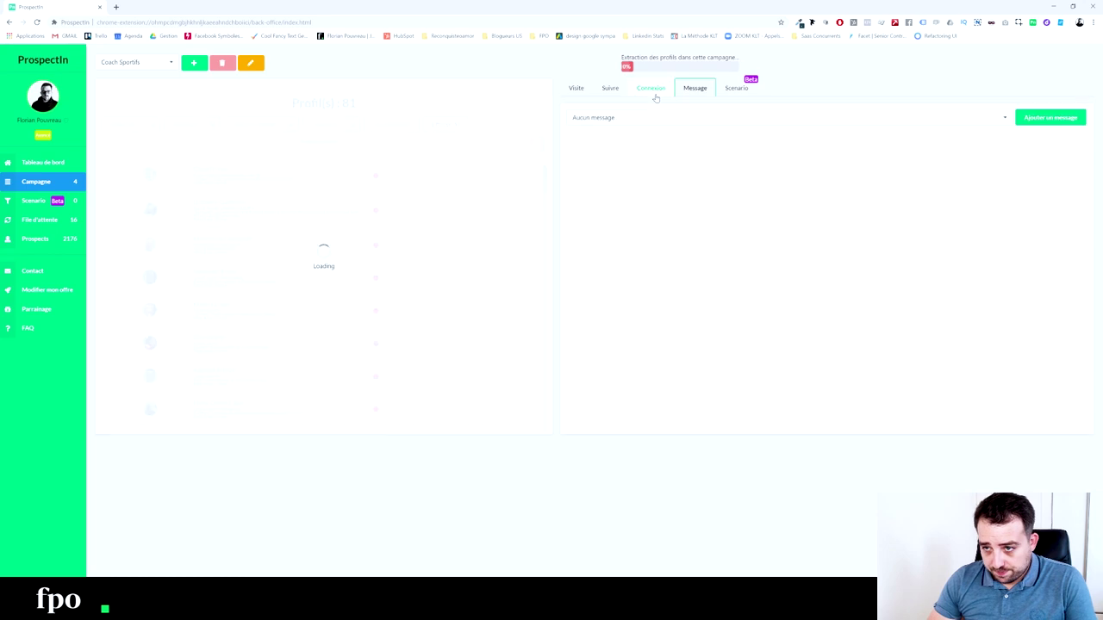
{"action": "left_click", "coordinate": [642, 93]}
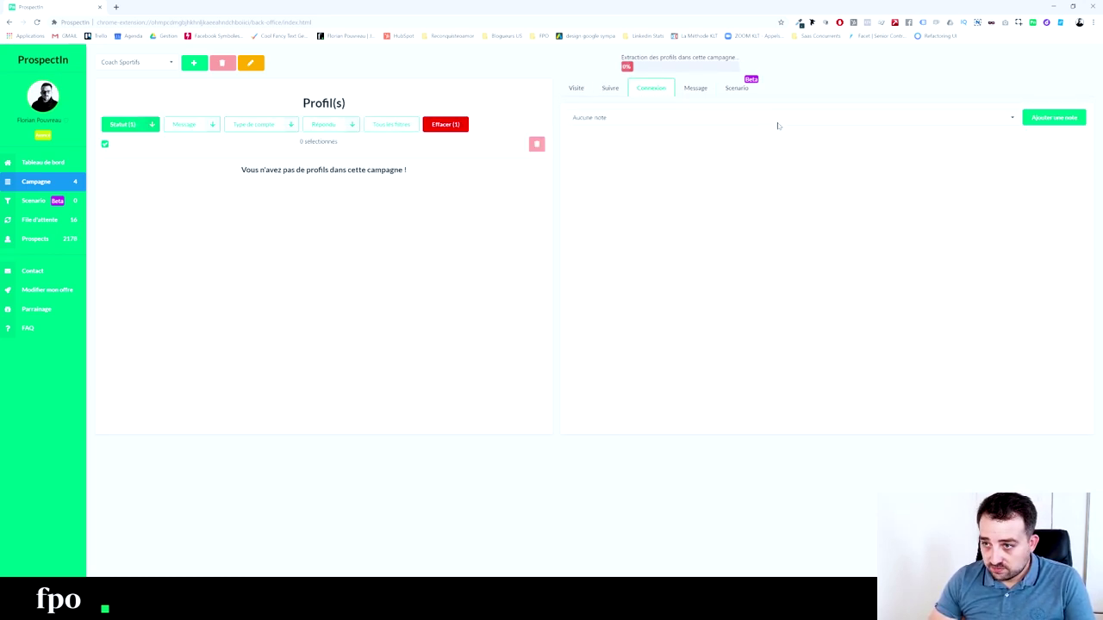
{"action": "left_click", "coordinate": [1034, 118]}
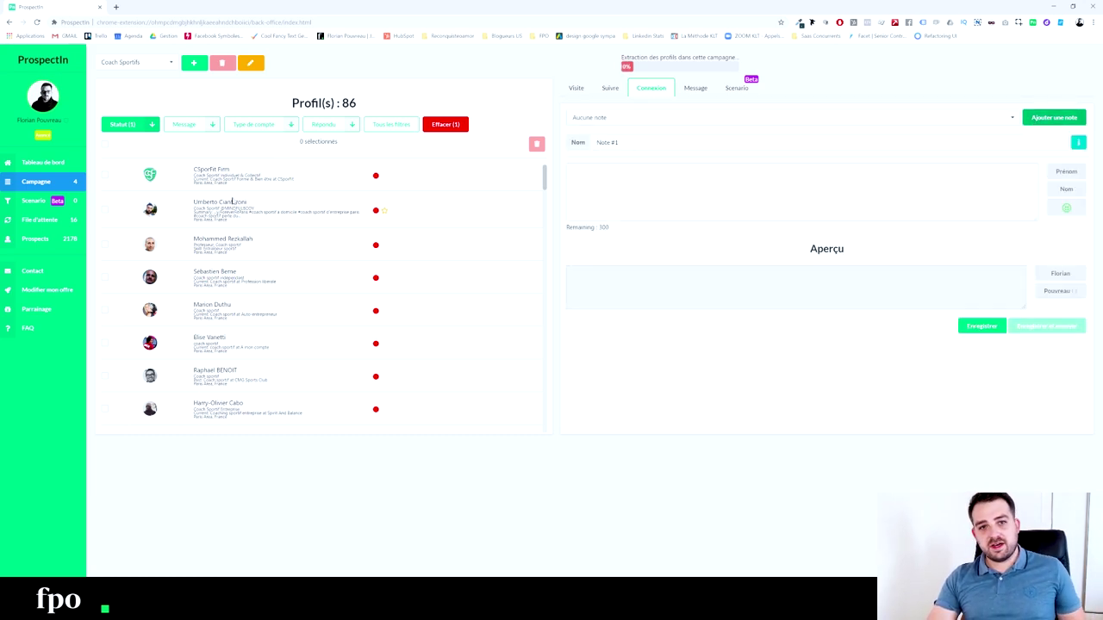
Name the new connection note "Connexion Coach Sportif".
{"action": "left_click", "coordinate": [600, 148]}
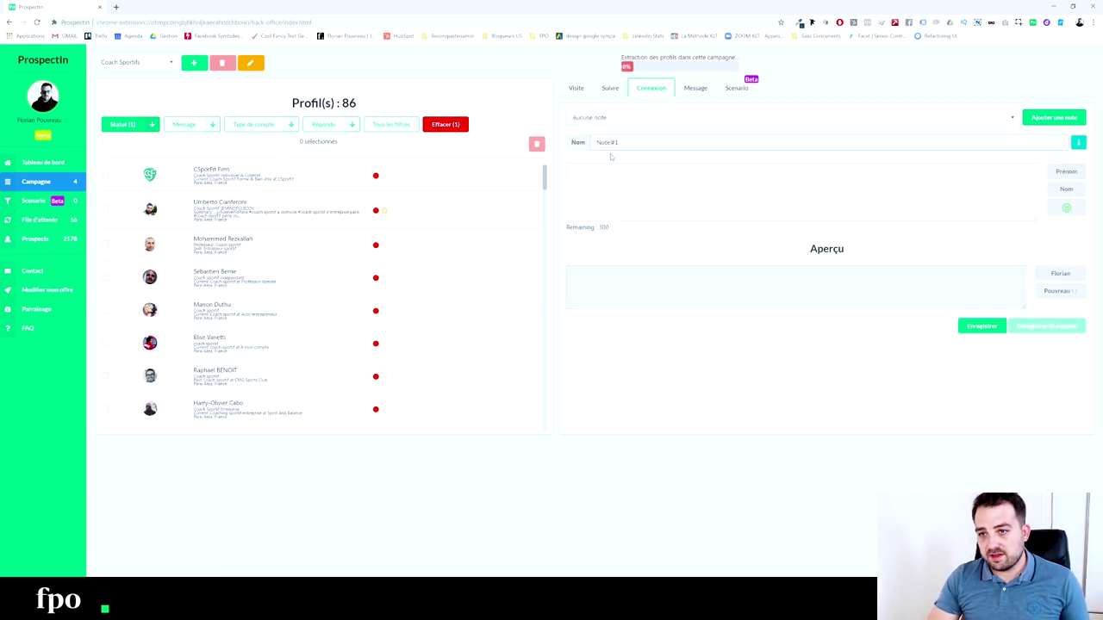
{"action": "key", "text": "ctrl+a"}
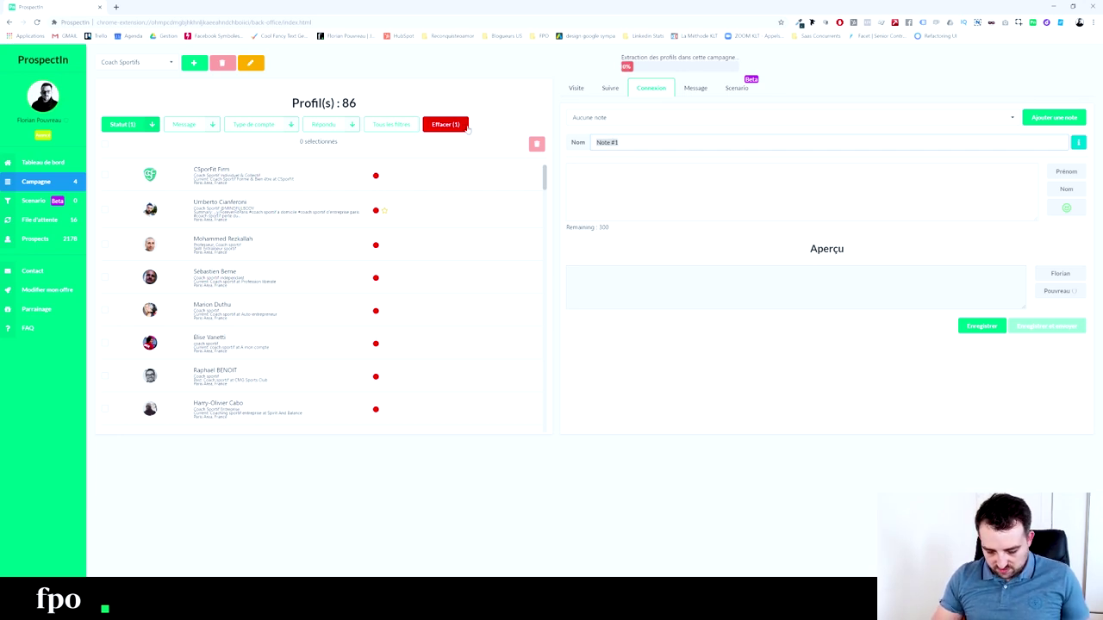
{"action": "type", "text": "Connexion"}
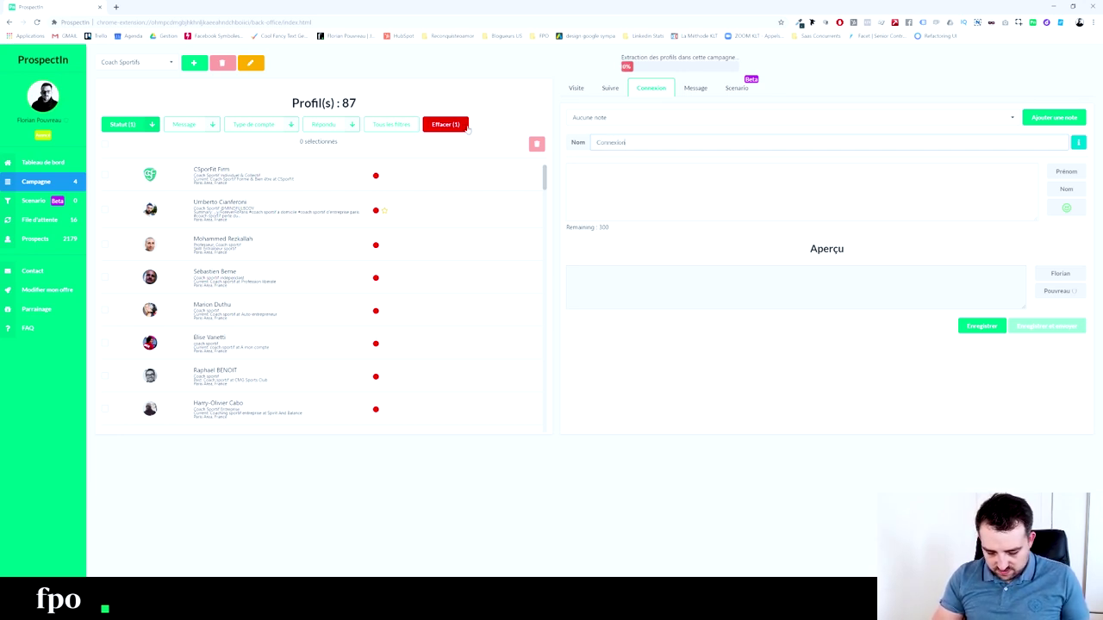
{"action": "type", "text": " CCI Sportif"}
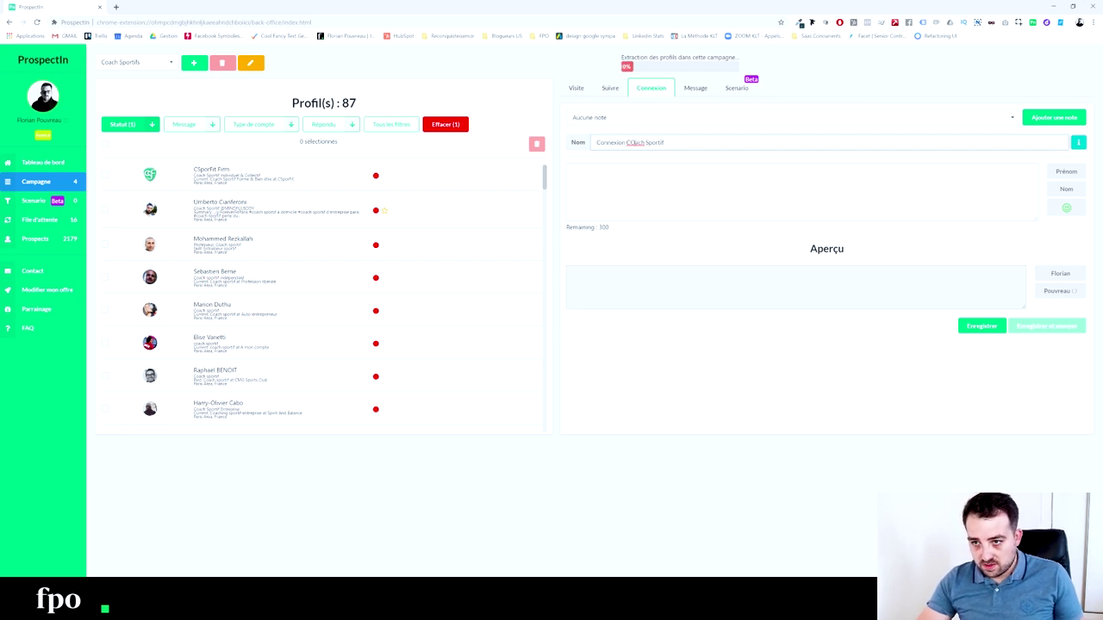
{"action": "type", "text": "Coach"}
Begin the note with "Bonjour", the first-name variable and ", j'ai vu que vous étiez coach sportif, je suis aussi dans ce domaine".
{"action": "left_click", "coordinate": [568, 169]}
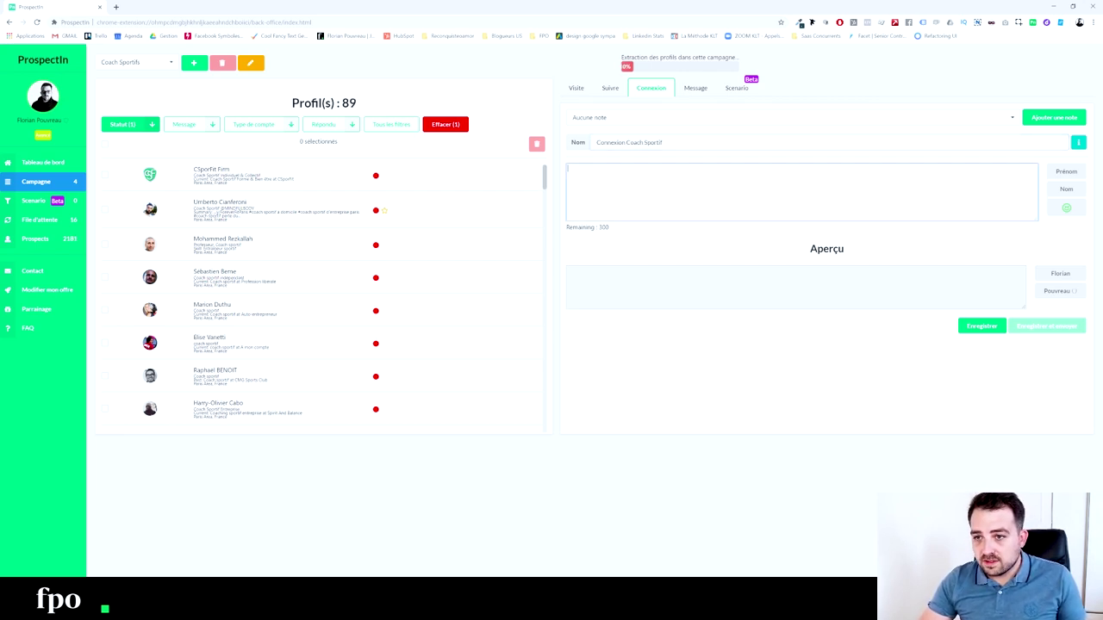
{"action": "type", "text": "Bonjour"}
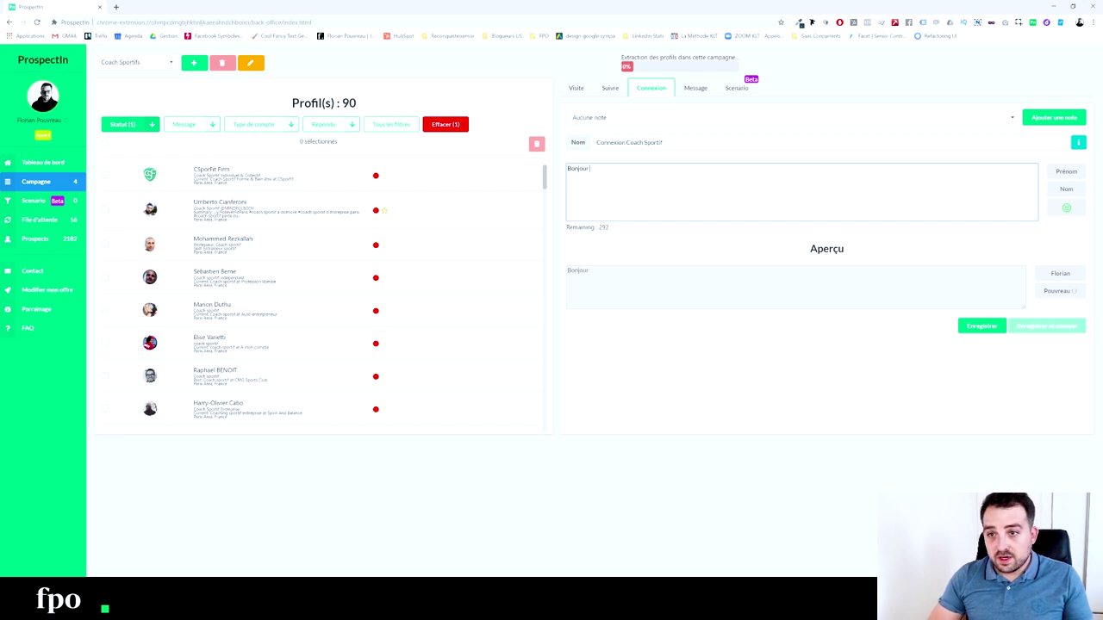
{"action": "left_click", "coordinate": [1060, 172]}
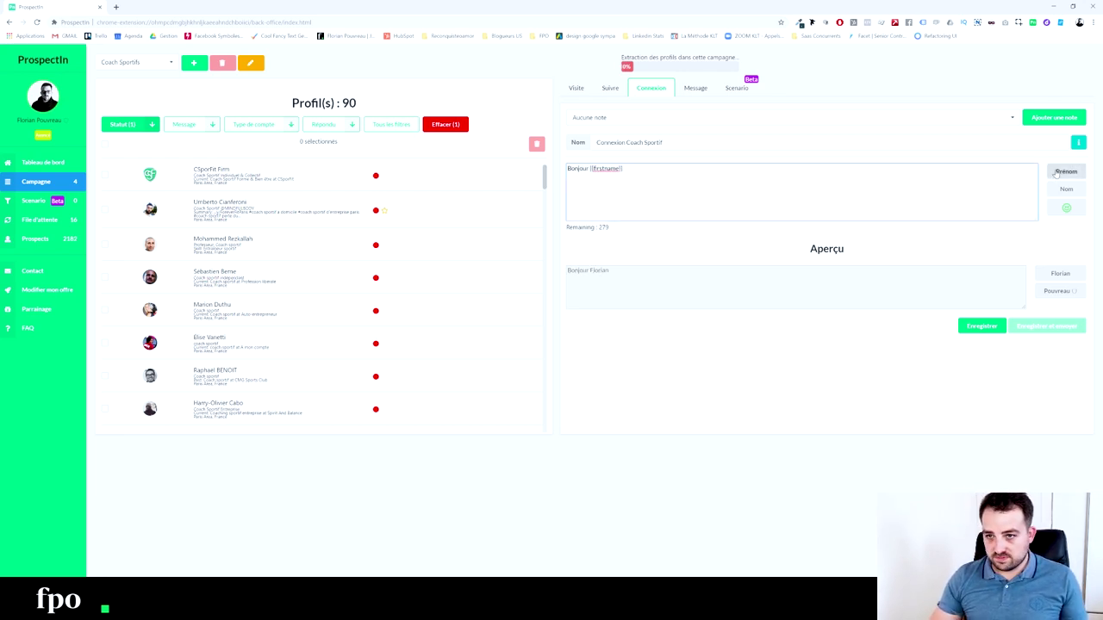
{"action": "type", "text": ", j'ai"}
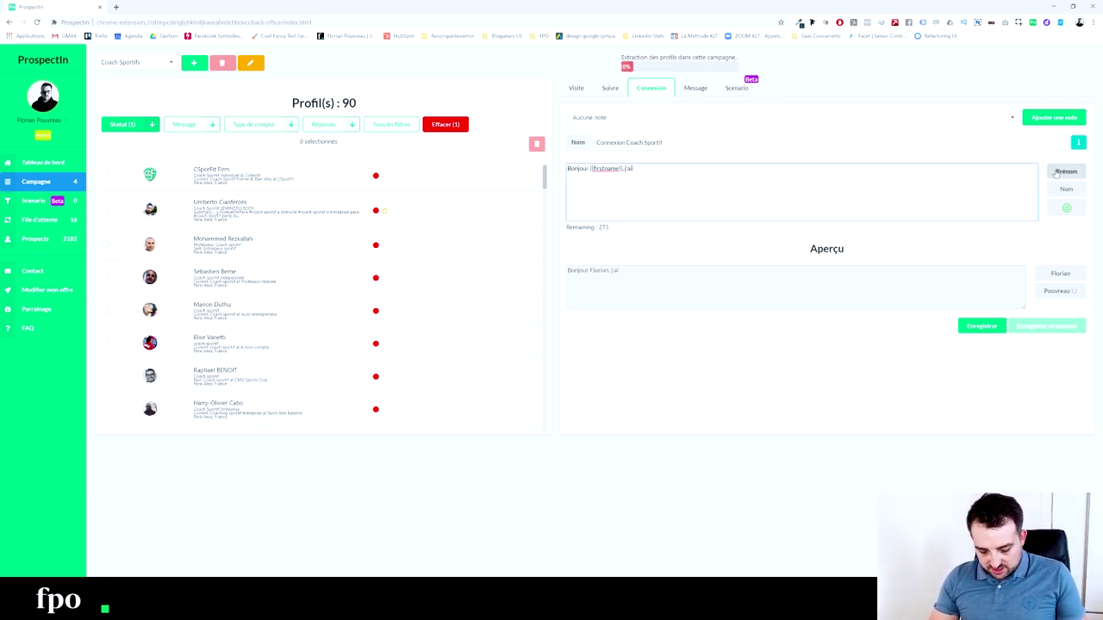
{"action": "type", "text": " vu que vous étiez"}
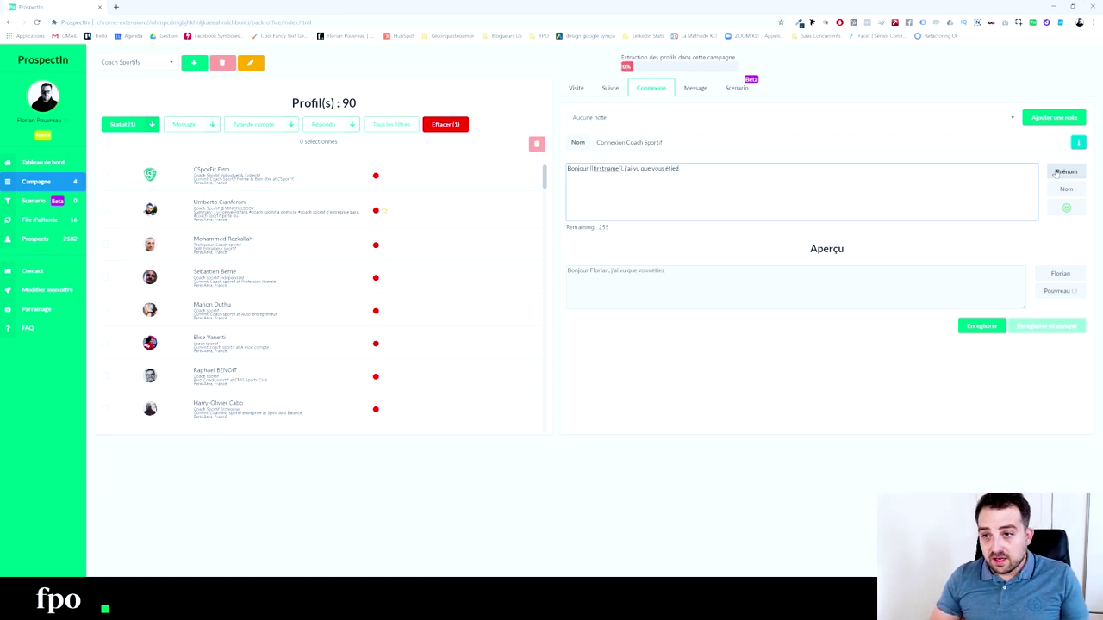
{"action": "type", "text": " coach spor"}
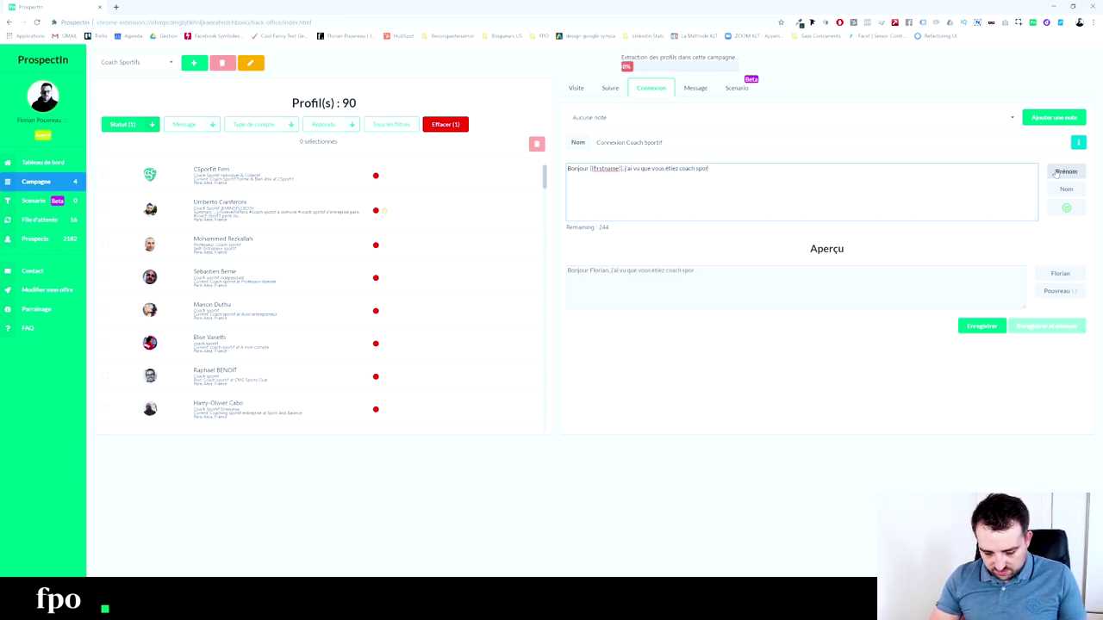
{"action": "type", "text": "tif, je suis aus"}
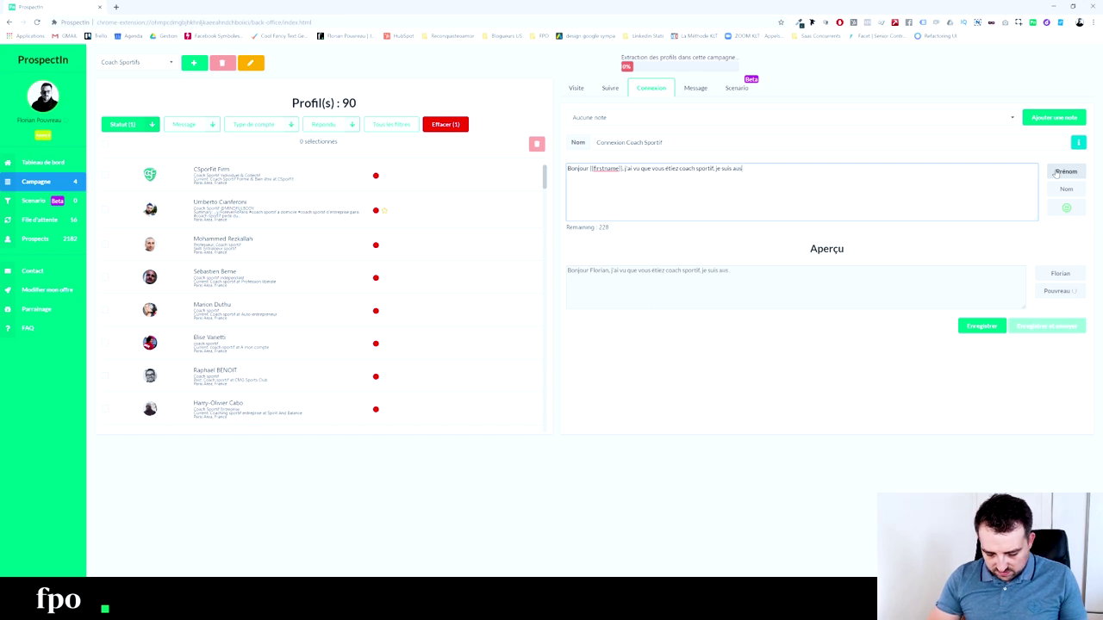
{"action": "type", "text": "si dans ce domaine"}
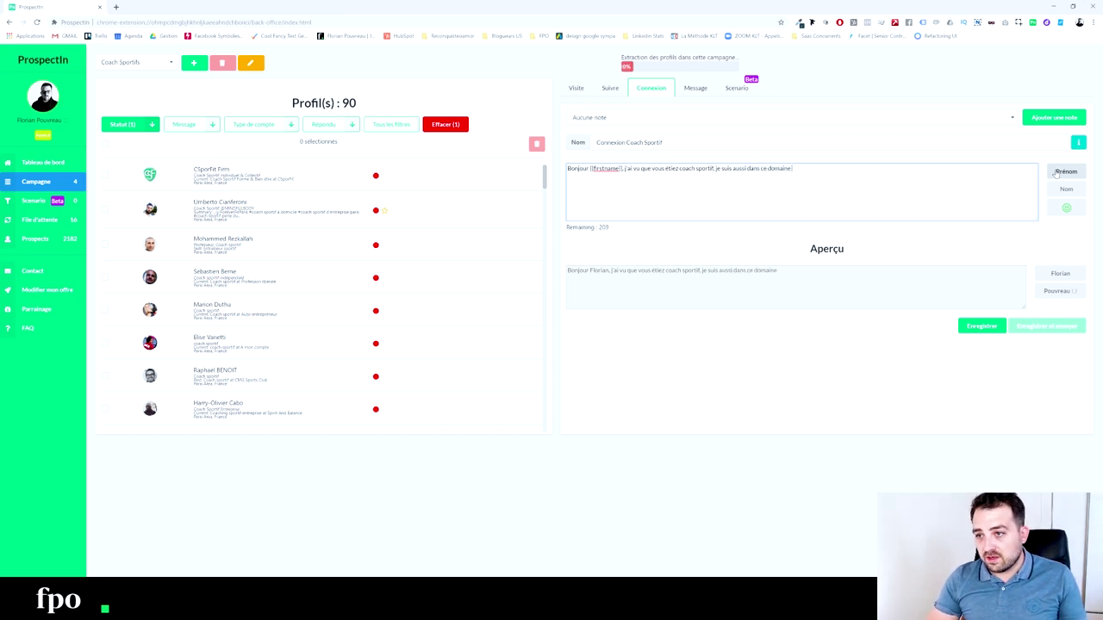
Complete the note with "donc il m'a semblé intéressant de vous proposer de rejoindre mon réseau. Très bonne journée.".
{"action": "type", "text": " donc il m'a semblé"}
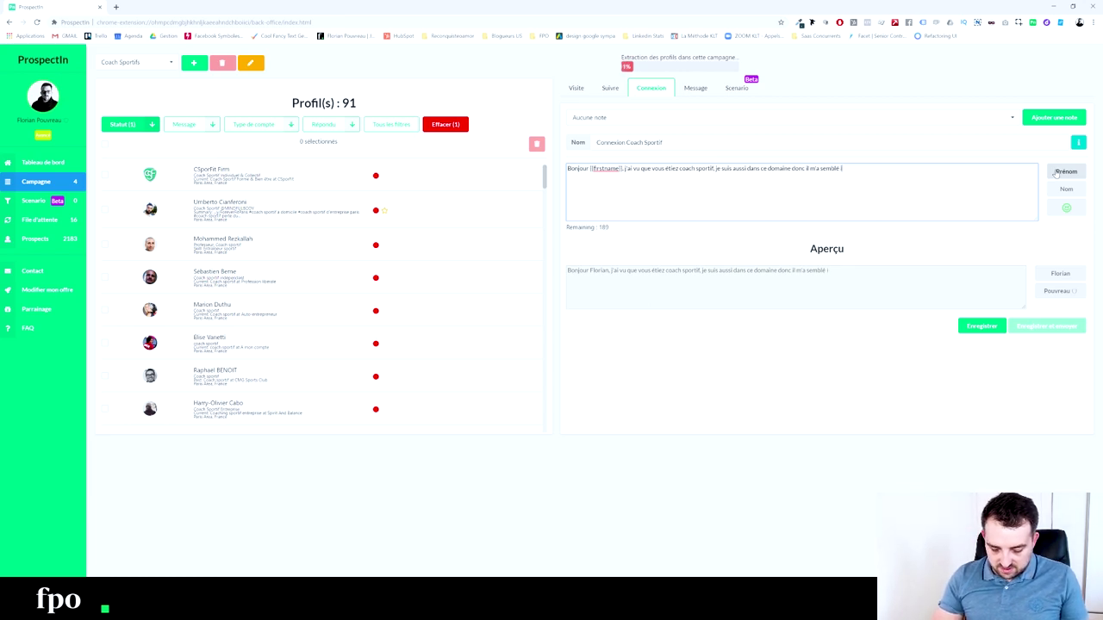
{"action": "type", "text": " intéressant de vou"}
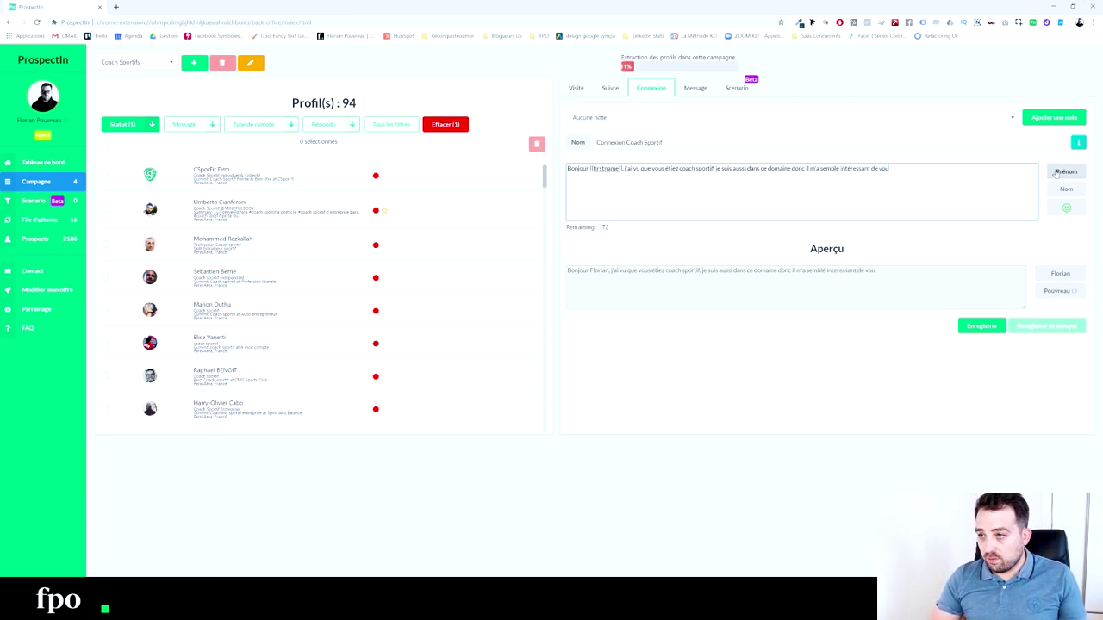
{"action": "type", "text": "s proposer de "}
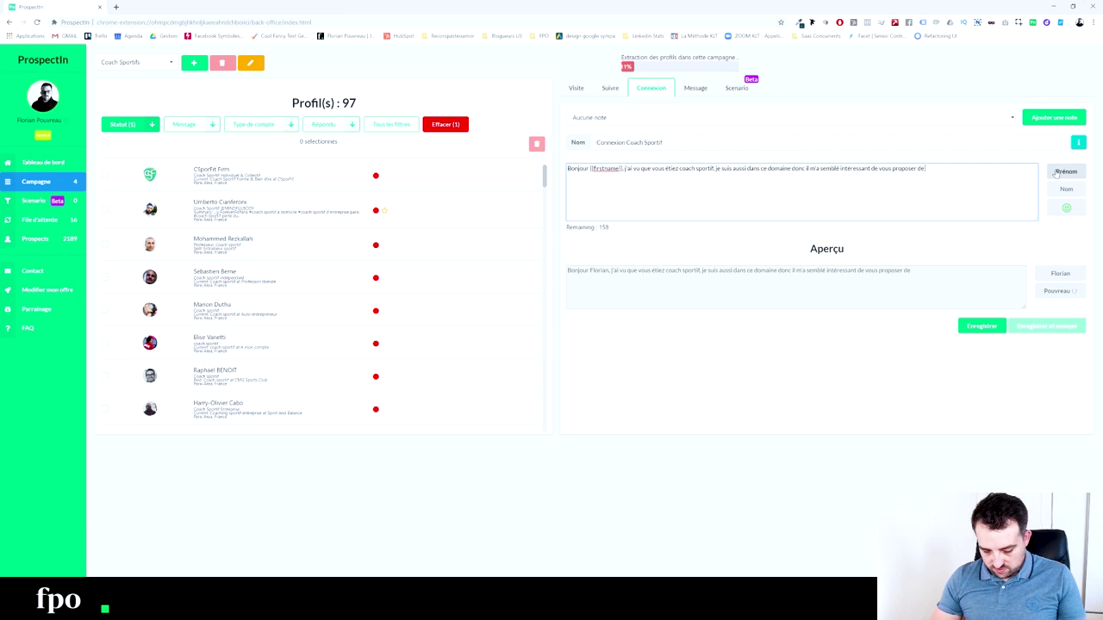
{"action": "type", "text": "rejoindre mon resea"}
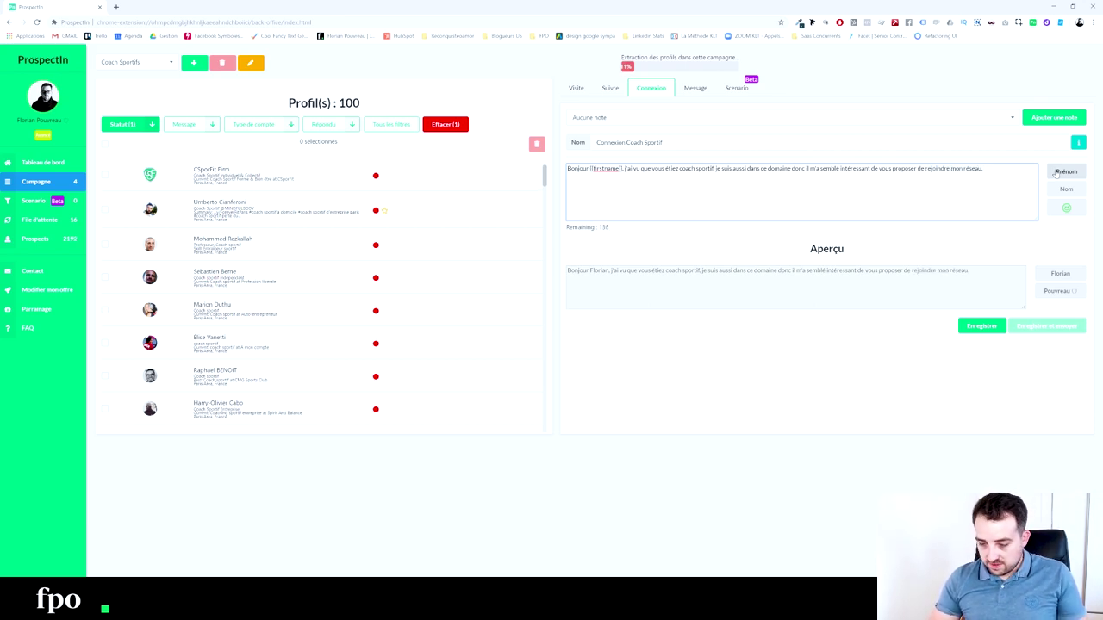
{"action": "type", "text": "u. Très bo"}
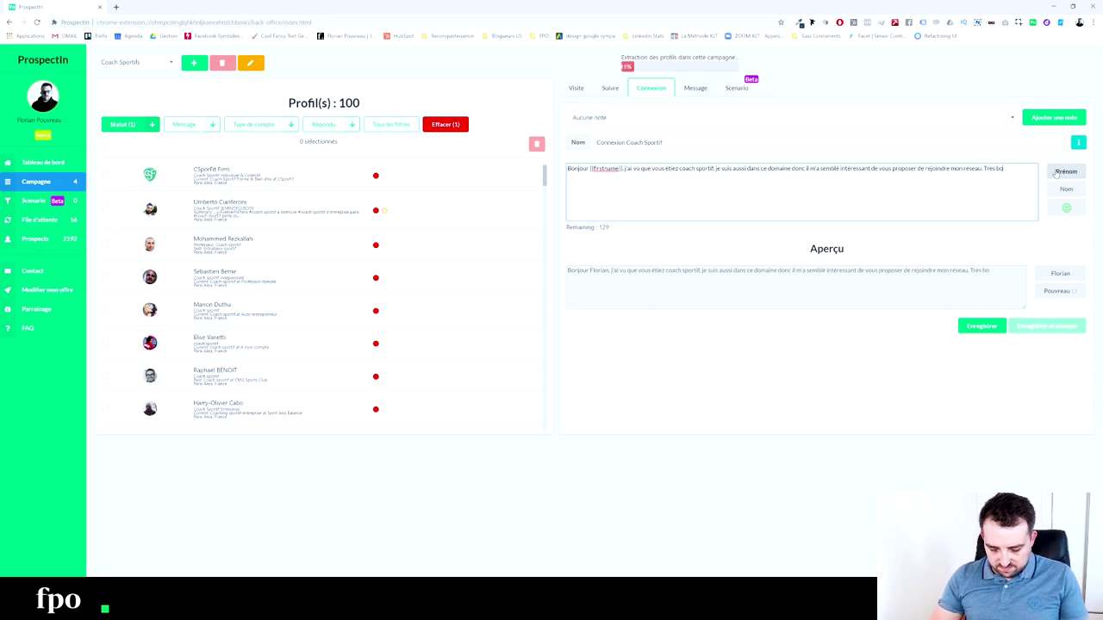
{"action": "type", "text": "nne journée."}
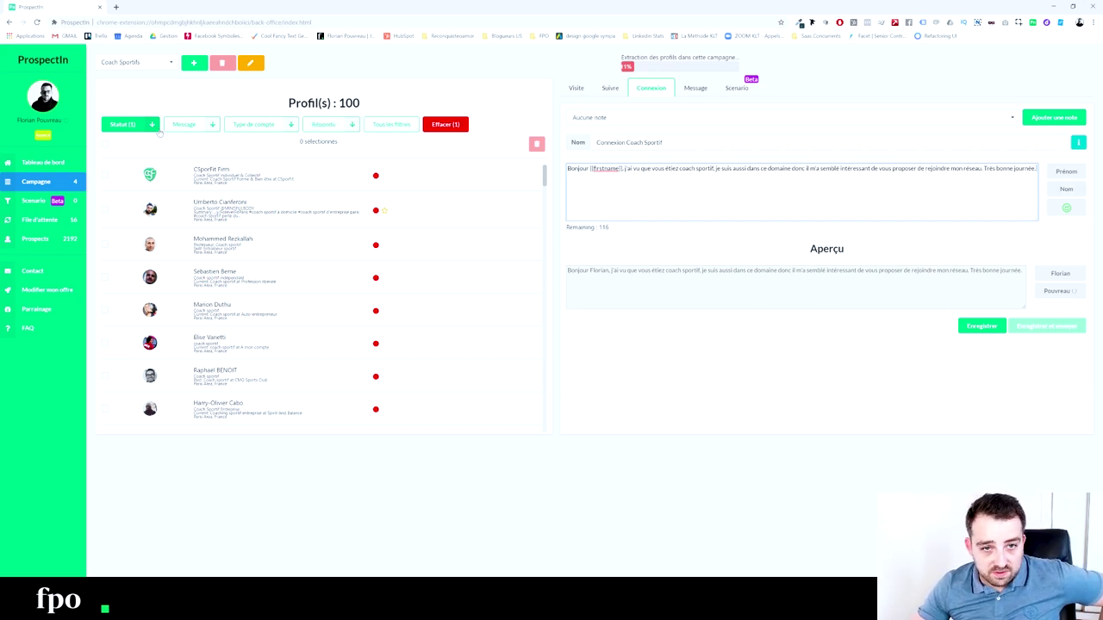
Filter the non-connected profiles to those with no message sent and select all profiles on the page.
{"action": "left_click", "coordinate": [152, 125]}
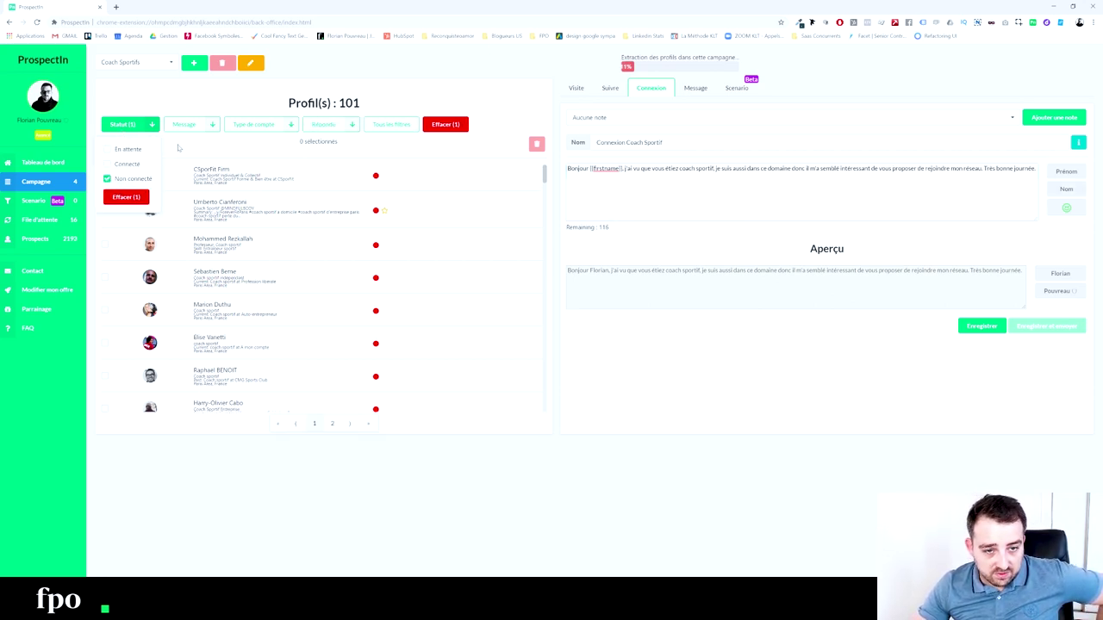
{"action": "left_click", "coordinate": [207, 125]}
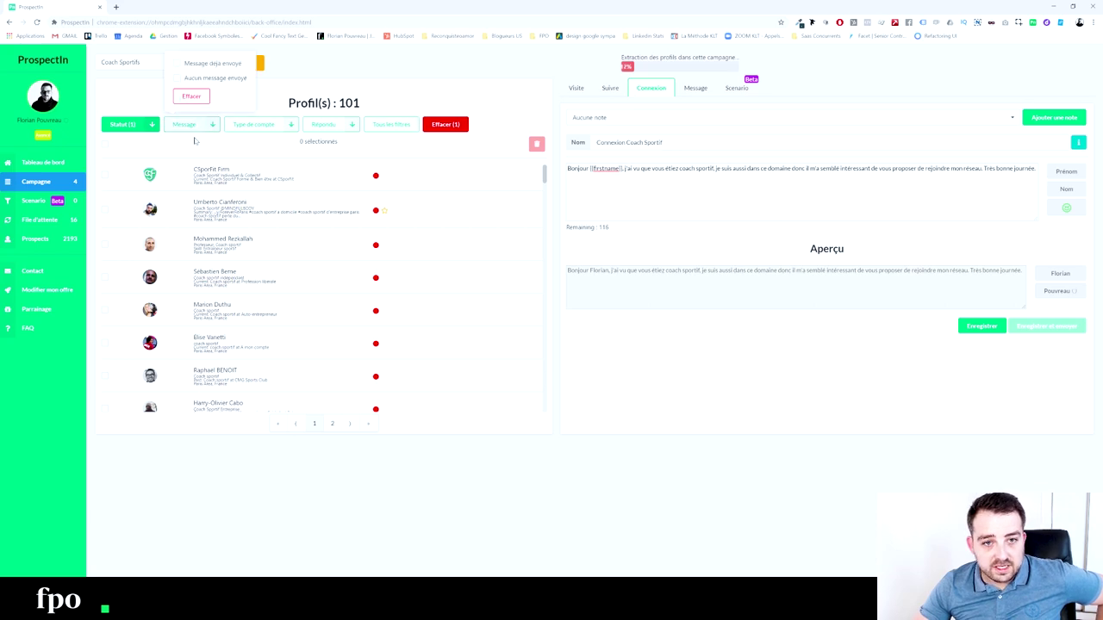
{"action": "left_click", "coordinate": [198, 81]}
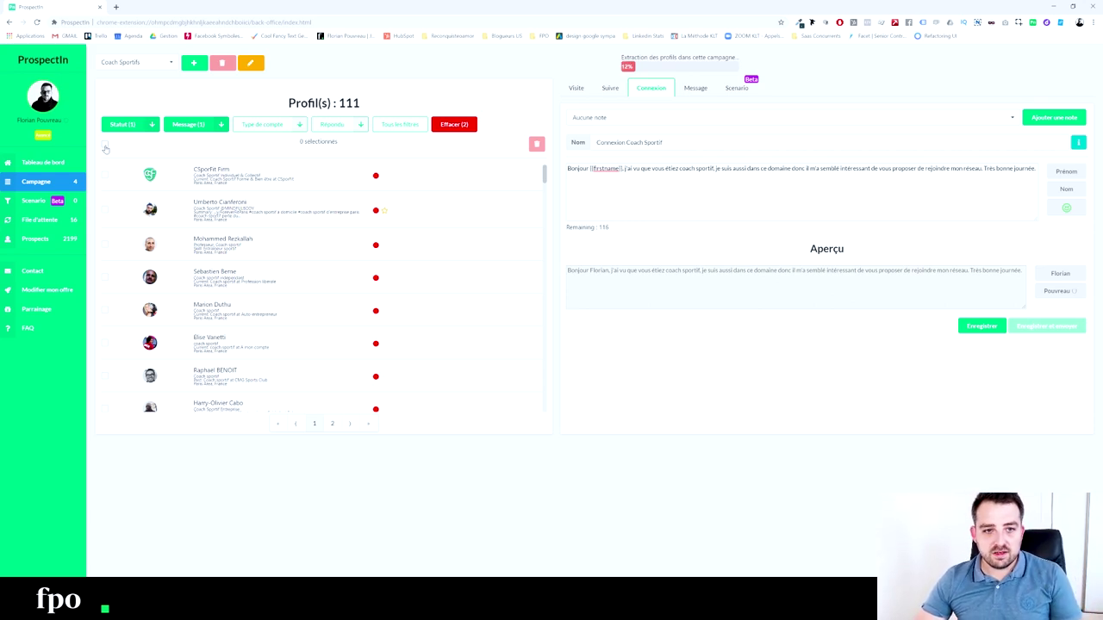
{"action": "left_click", "coordinate": [104, 145]}
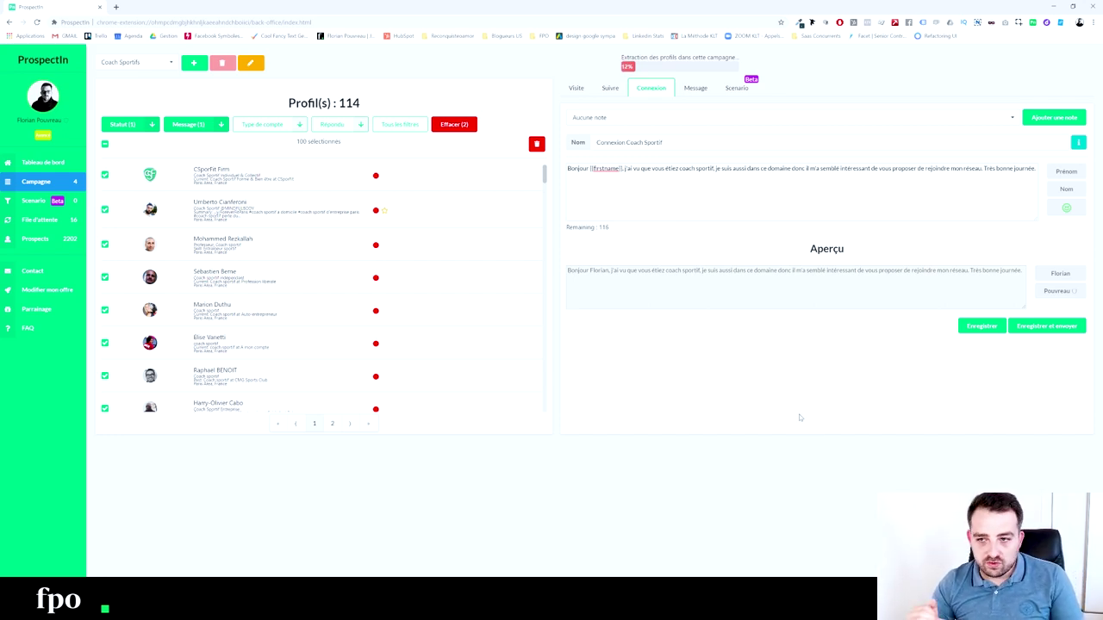
Switch the campaign to message sending, check the connected-status filter and select all the listed profiles.
{"action": "left_click", "coordinate": [692, 90]}
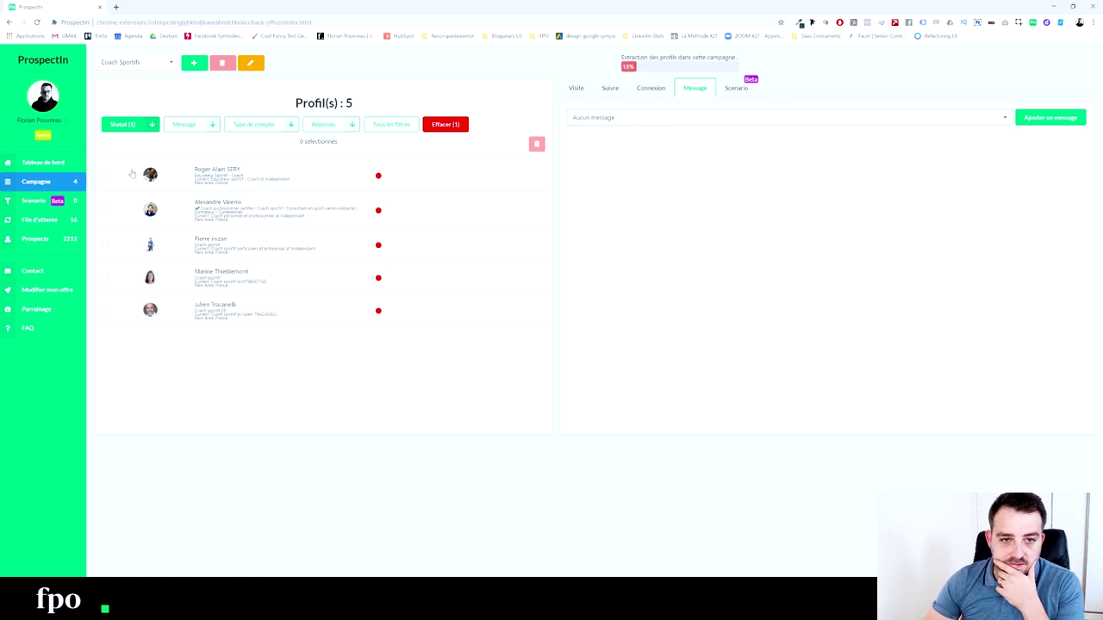
{"action": "left_click", "coordinate": [127, 126]}
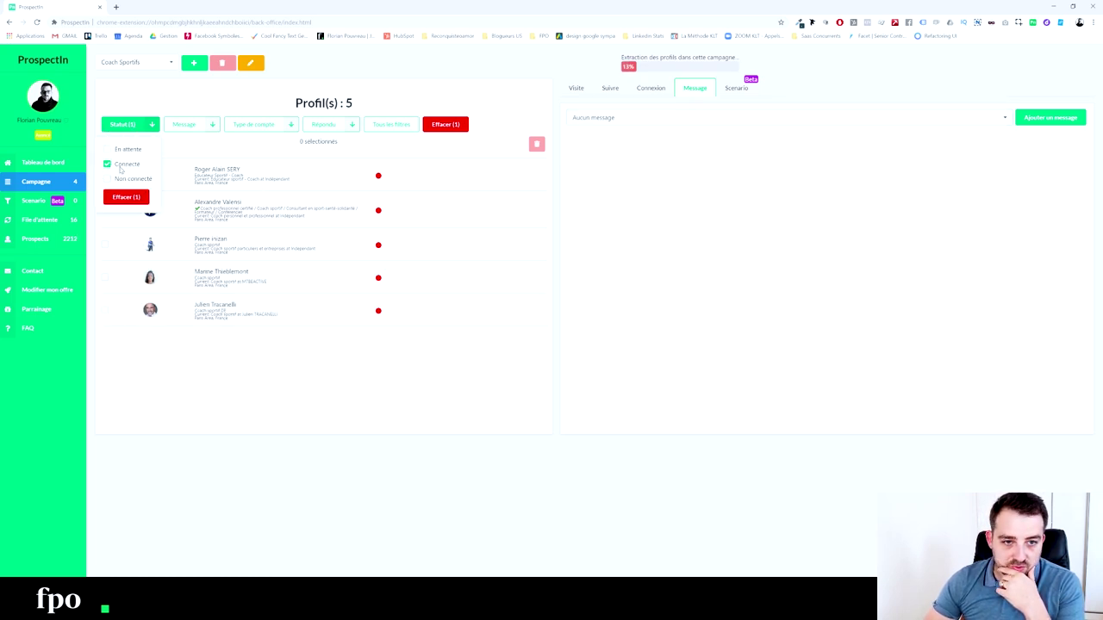
{"action": "left_click", "coordinate": [251, 312]}
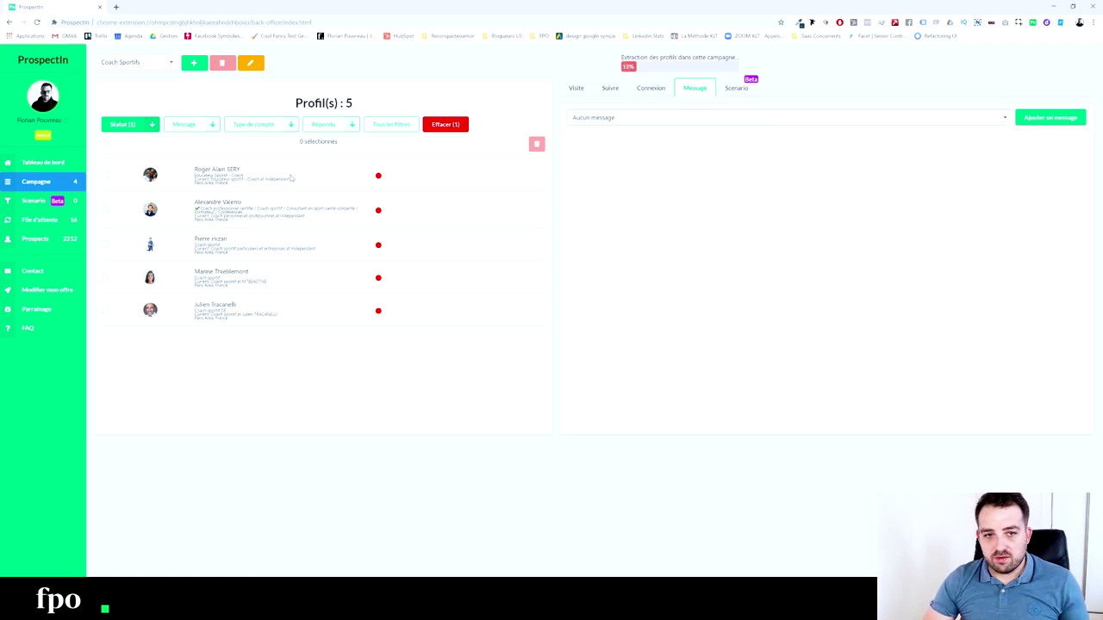
{"action": "left_click", "coordinate": [105, 143]}
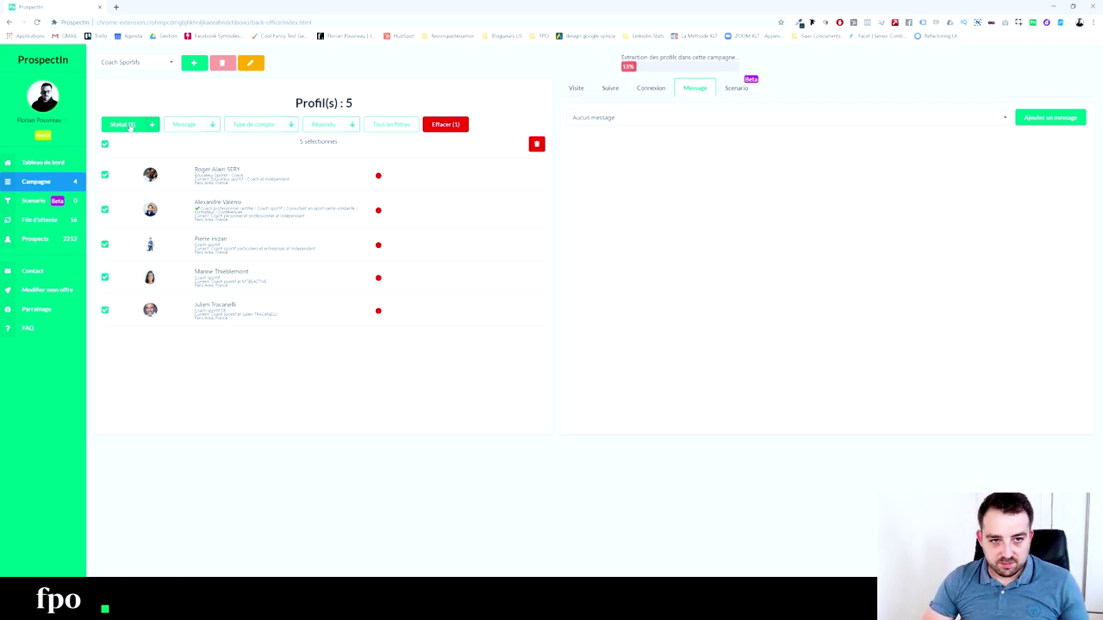
Narrow the connected profiles to those with no message sent and no reply, select all listed profiles and check the status filter.
{"action": "left_click", "coordinate": [131, 126]}
{"action": "left_click", "coordinate": [186, 125]}
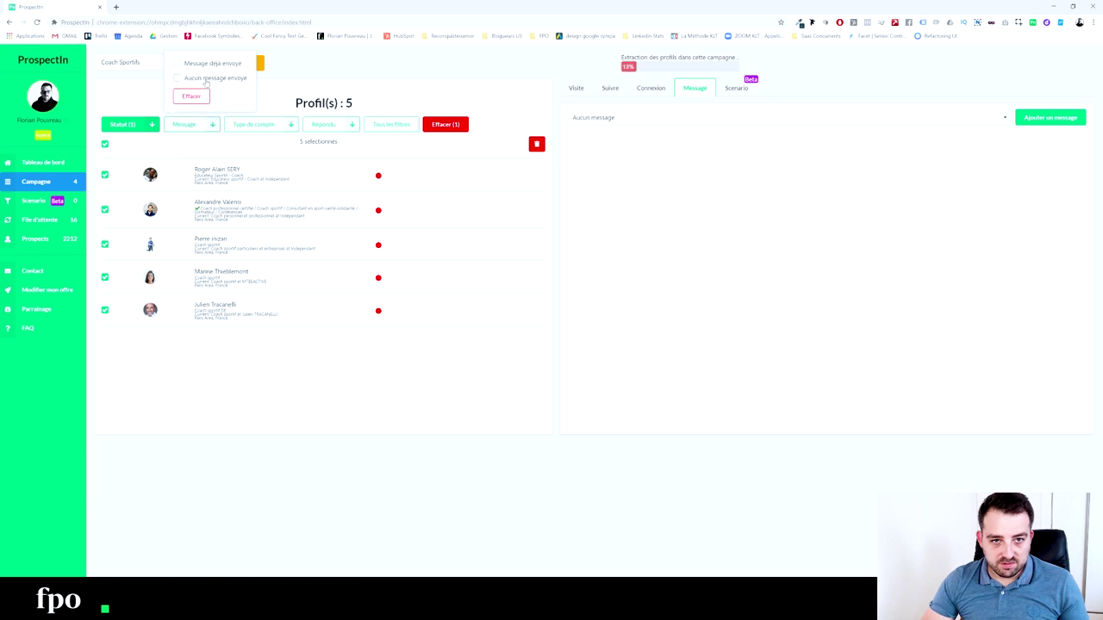
{"action": "left_click", "coordinate": [207, 78]}
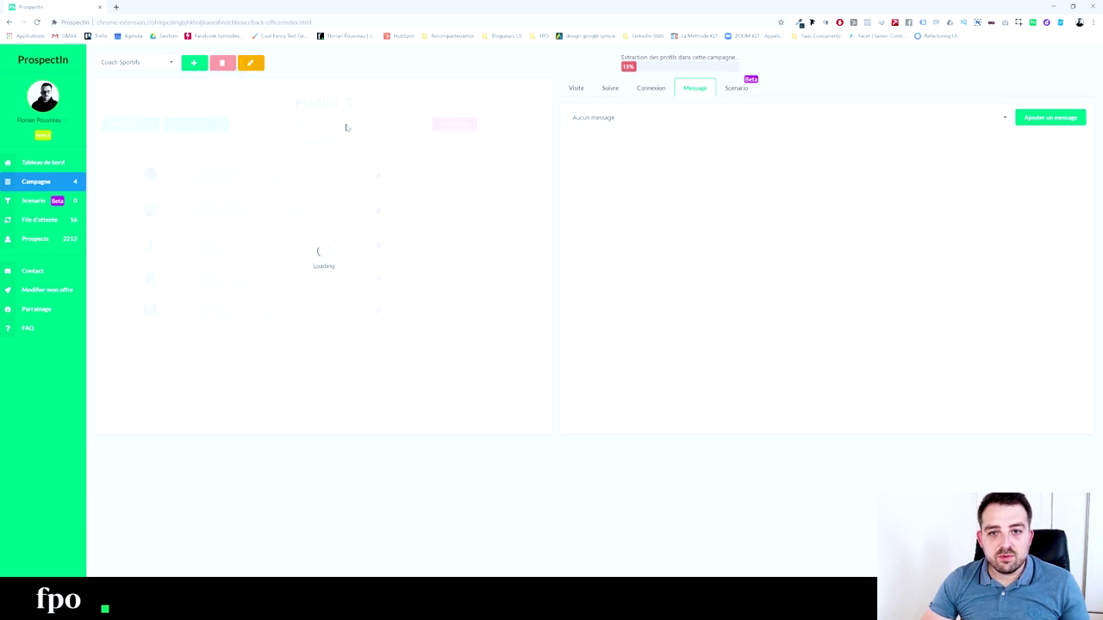
{"action": "left_click", "coordinate": [345, 125]}
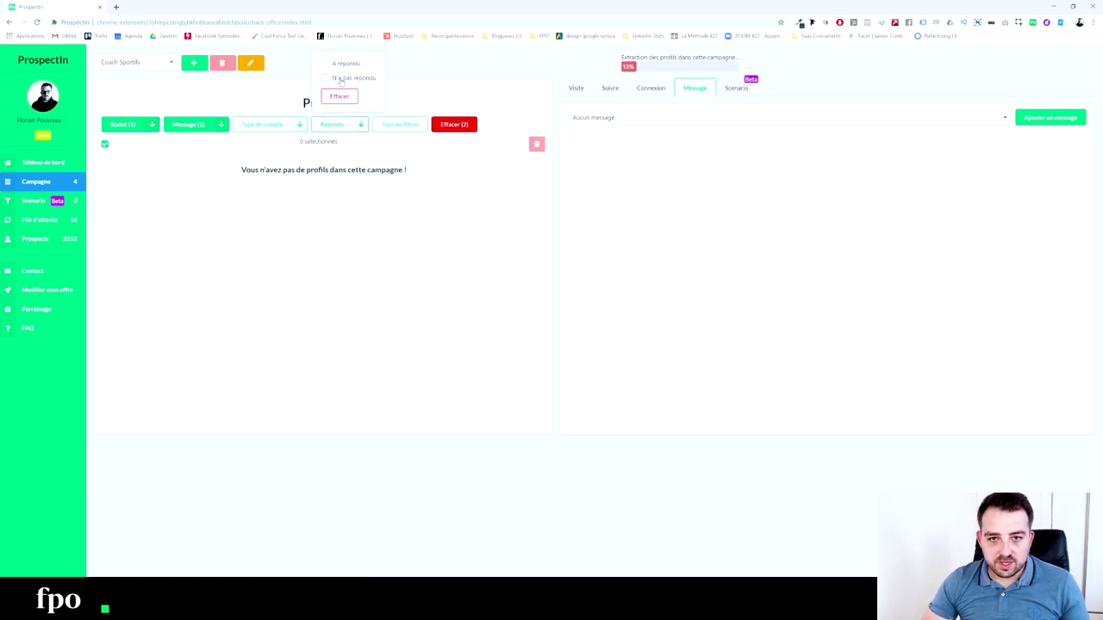
{"action": "left_click", "coordinate": [341, 79]}
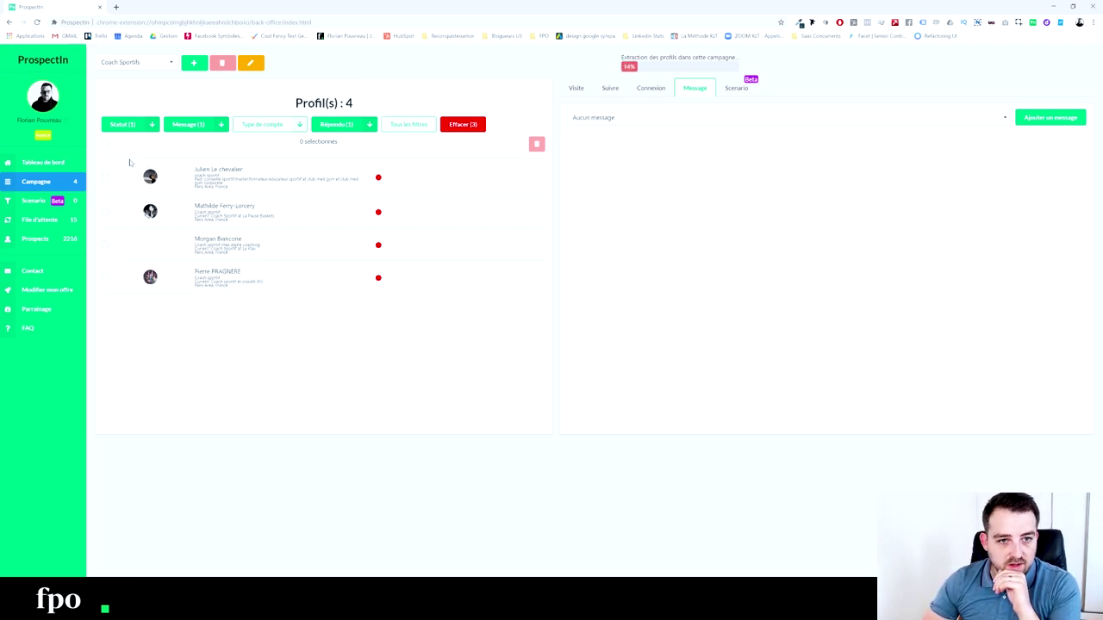
{"action": "left_click", "coordinate": [105, 146]}
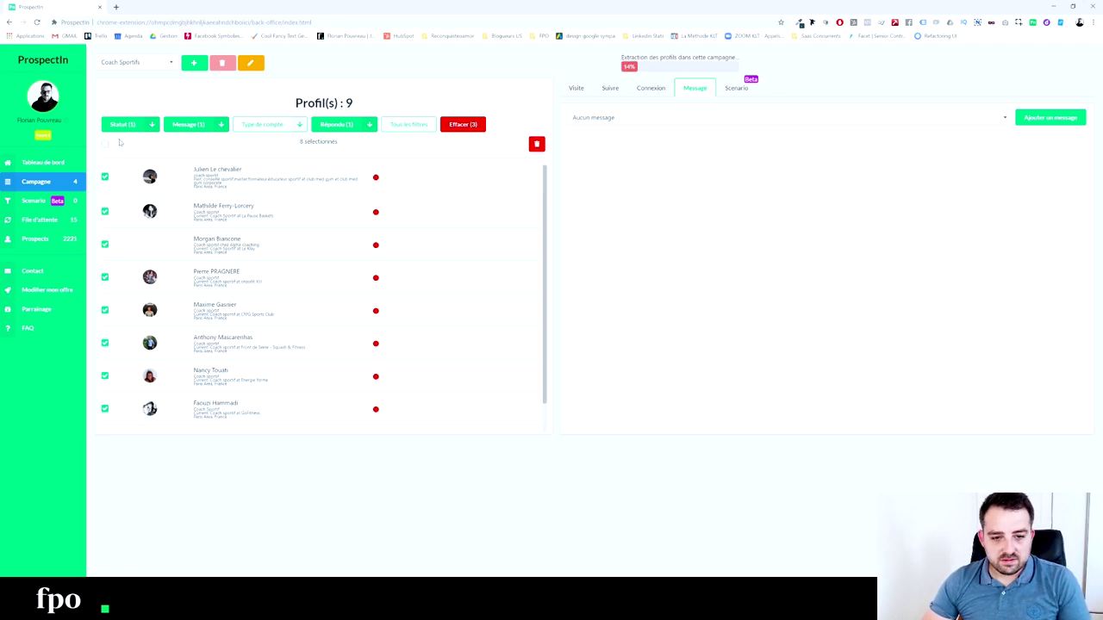
{"action": "left_click", "coordinate": [129, 125]}
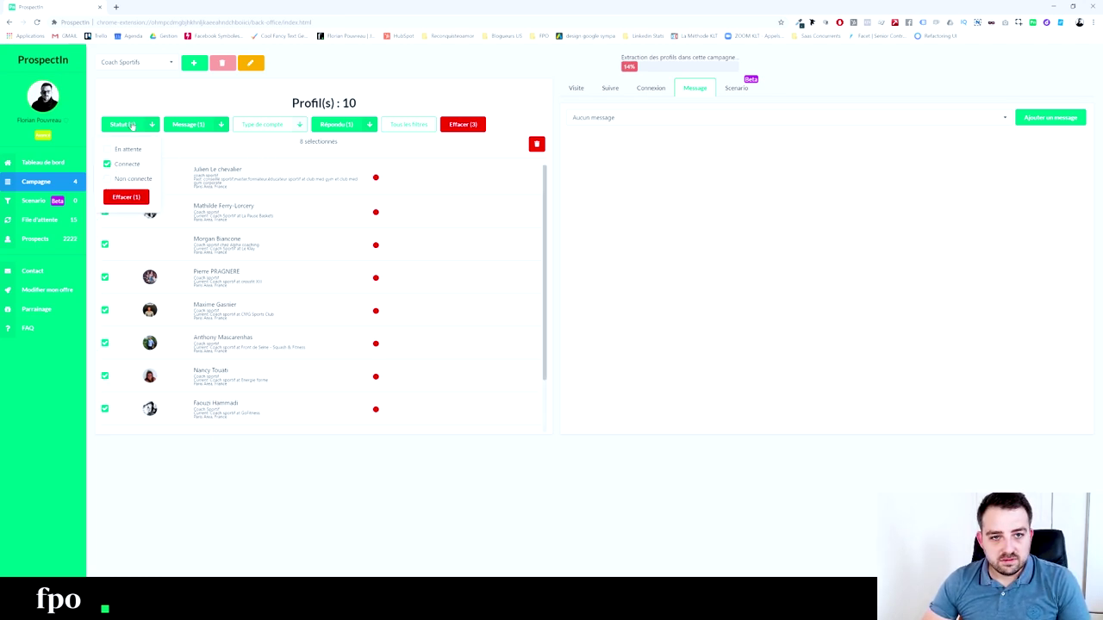
{"action": "left_click", "coordinate": [131, 126]}
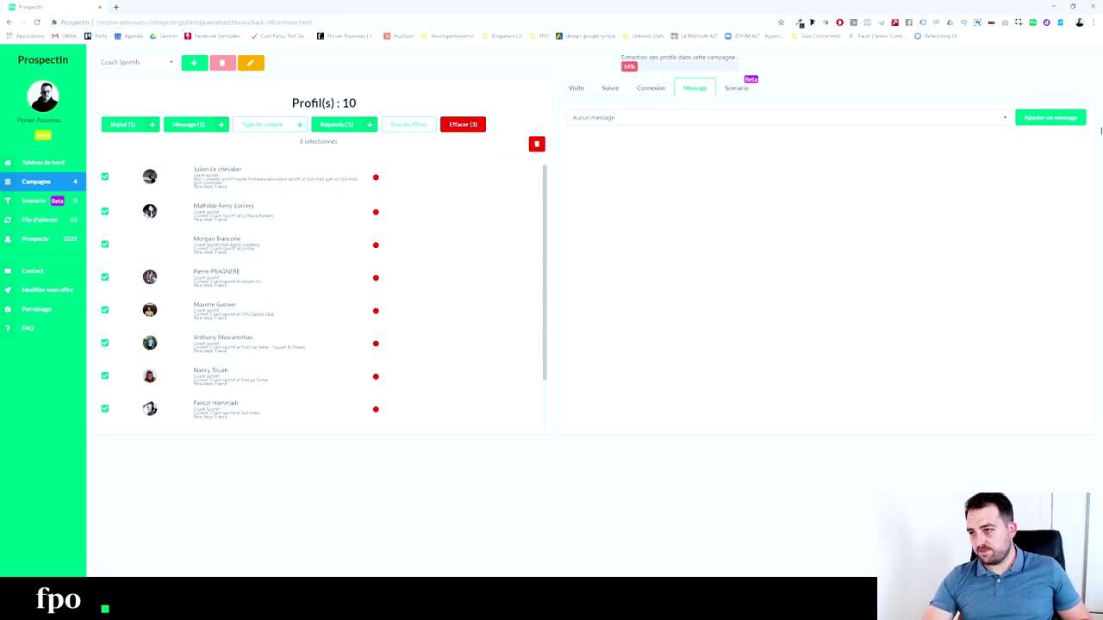
Add a new message to the campaign and name it "Ouverture 1".
{"action": "left_click", "coordinate": [1058, 122]}
{"action": "left_click", "coordinate": [627, 142]}
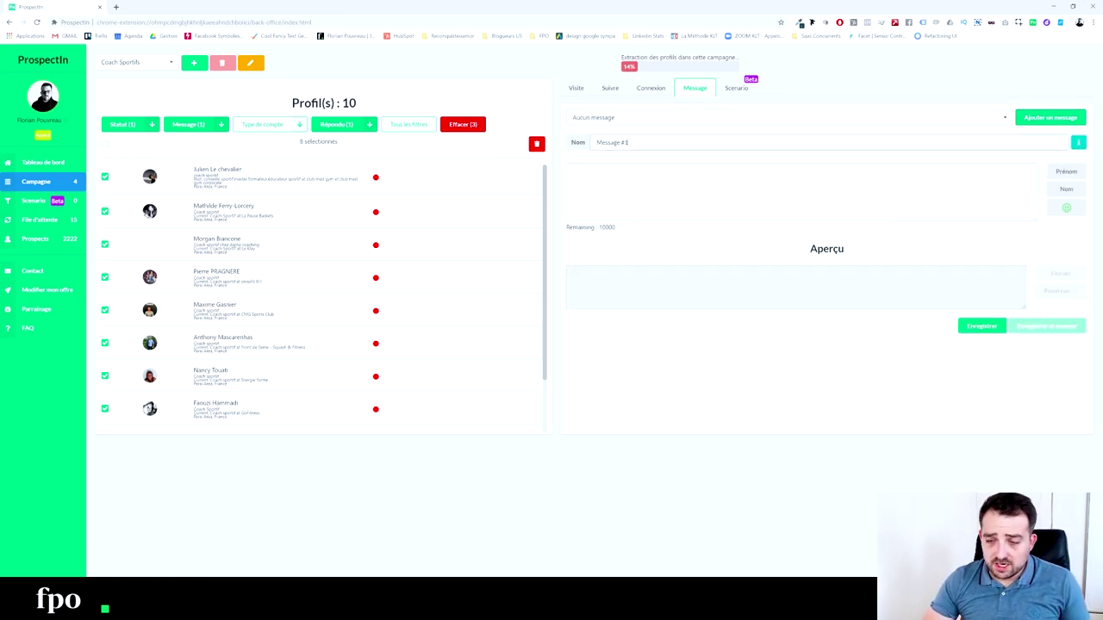
{"action": "left_click_drag", "start_coordinate": [626, 143], "coordinate": [380, 107]}
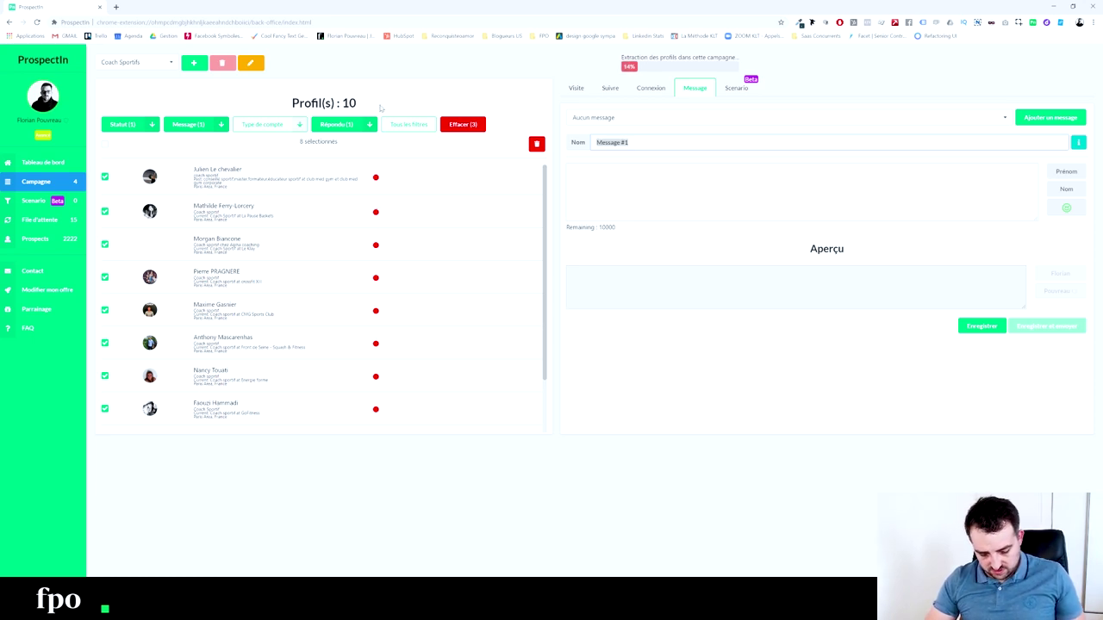
{"action": "type", "text": "Oui"}
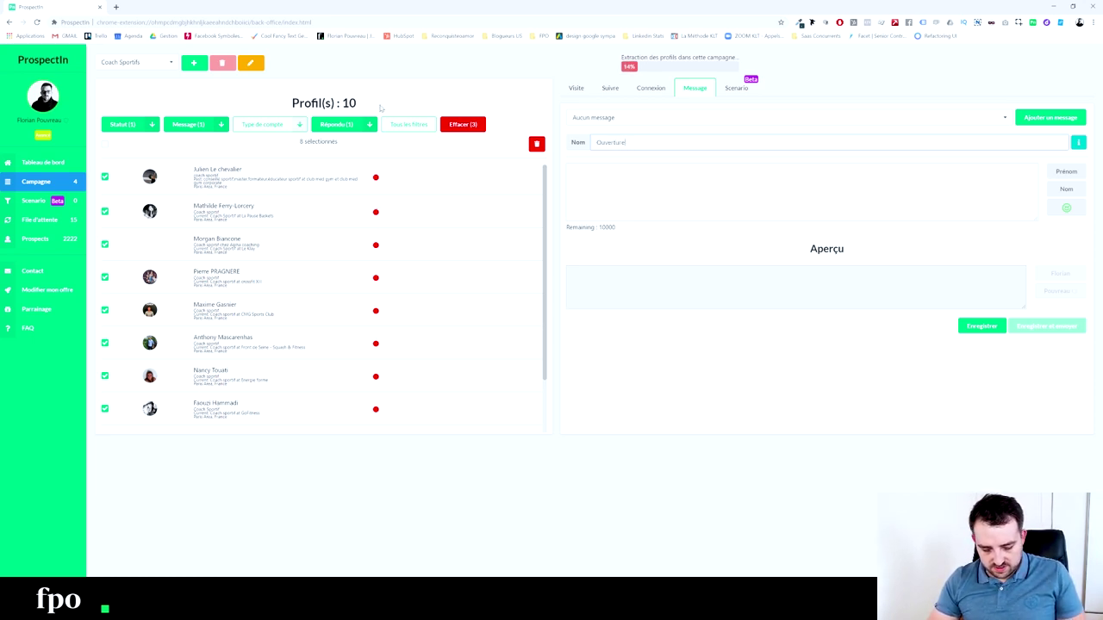
Begin the message body with "Bonjour", the first-name variable and a comma.
{"action": "left_click", "coordinate": [586, 173]}
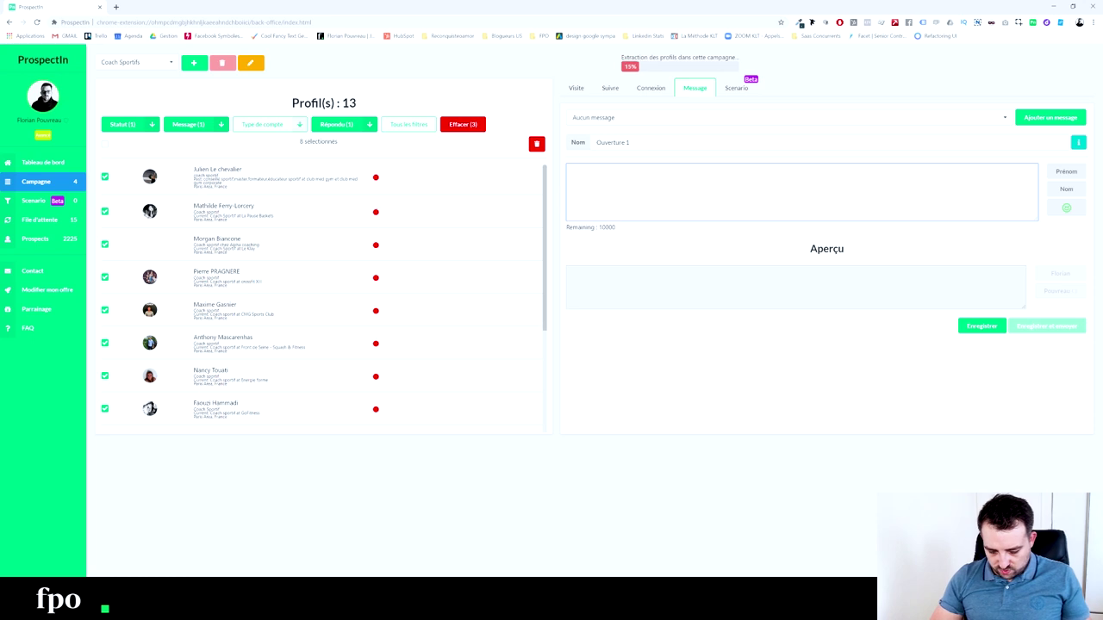
{"action": "type", "text": "Bonjour"}
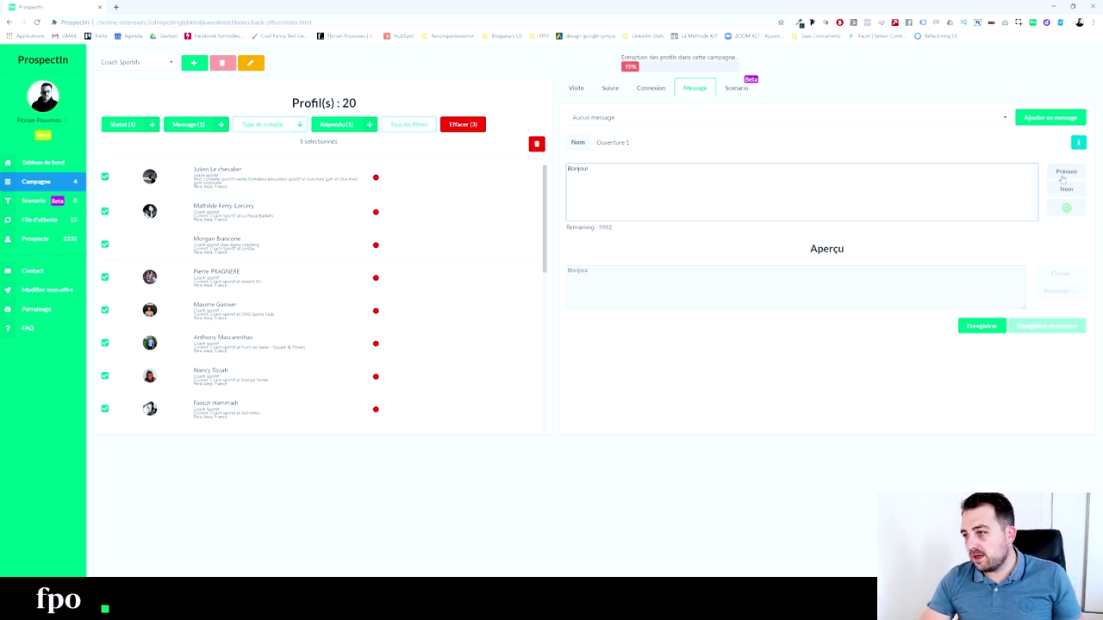
{"action": "left_click", "coordinate": [1066, 172]}
{"action": "type", "text": ", "}
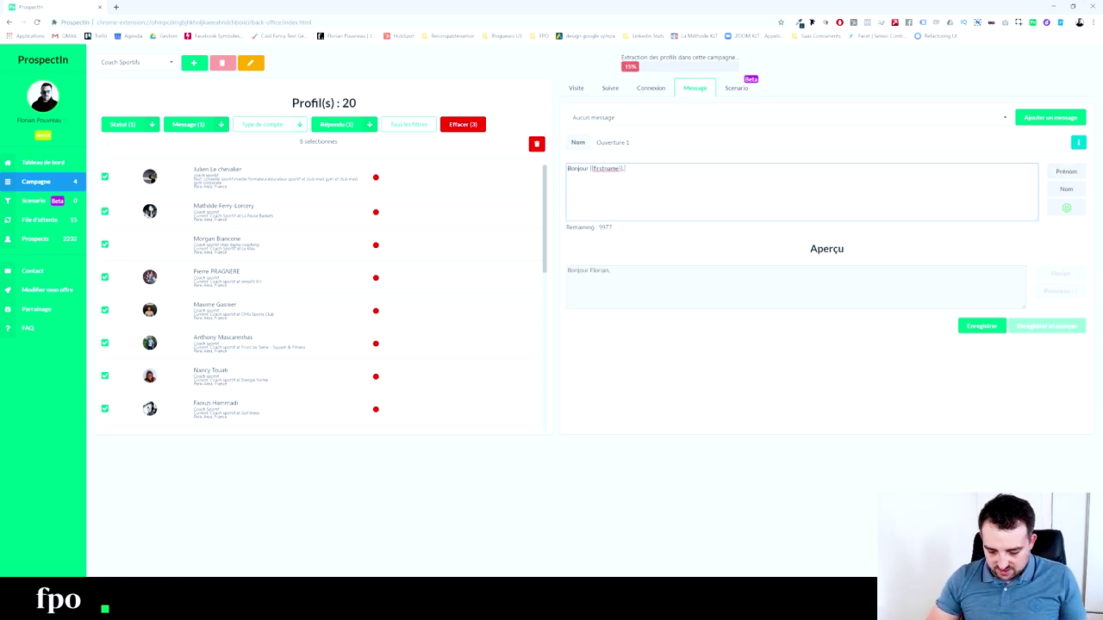
Continue the message body with "merci d'avoir accepté de rejoindr mon réseaeu".
{"action": "type", "text": "merci d'avoir acce"}
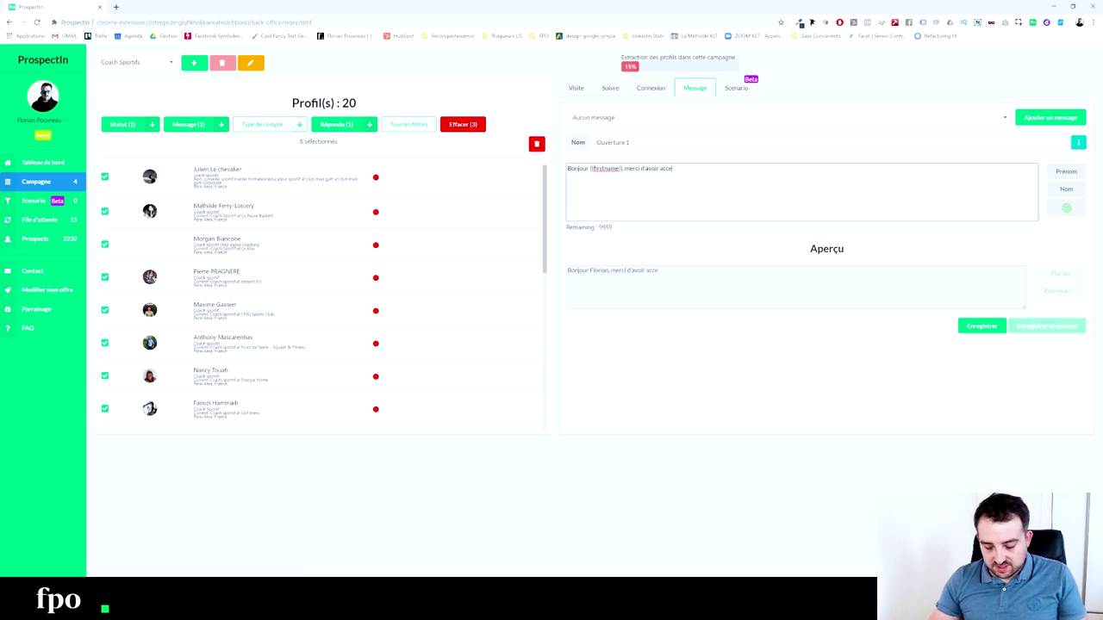
{"action": "type", "text": "pté de rejoi"}
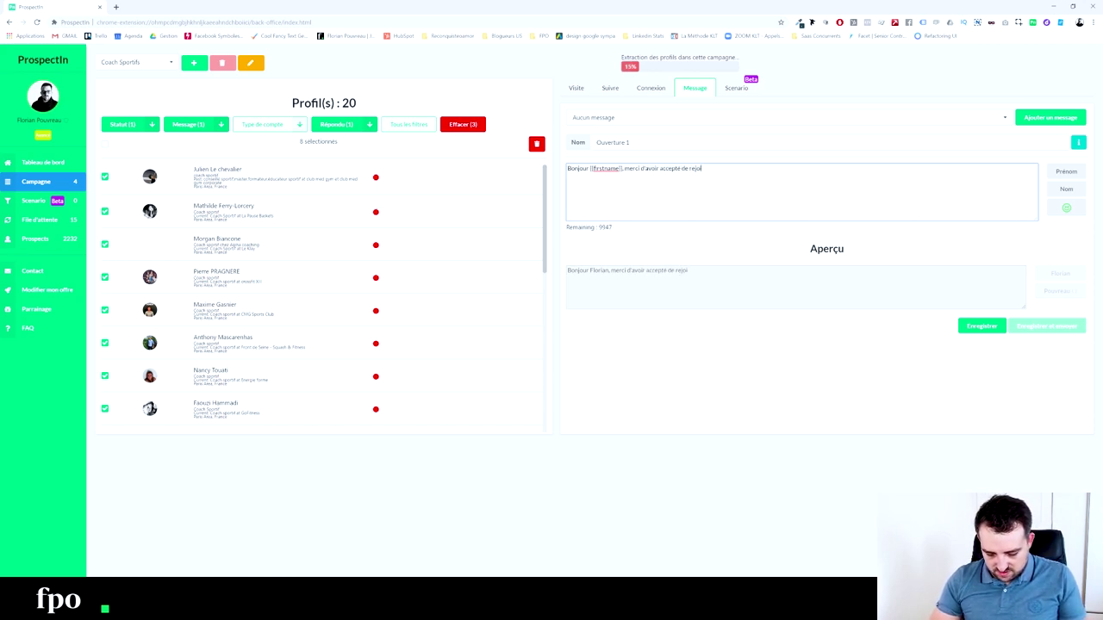
{"action": "type", "text": "ndr emon rés"}
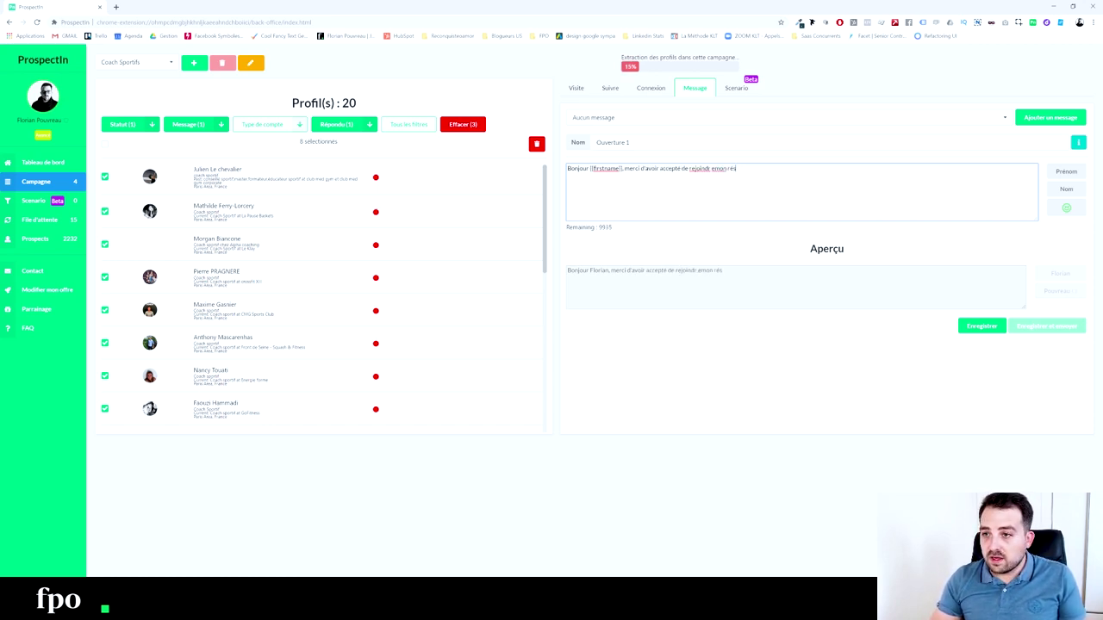
{"action": "type", "text": "eau"}
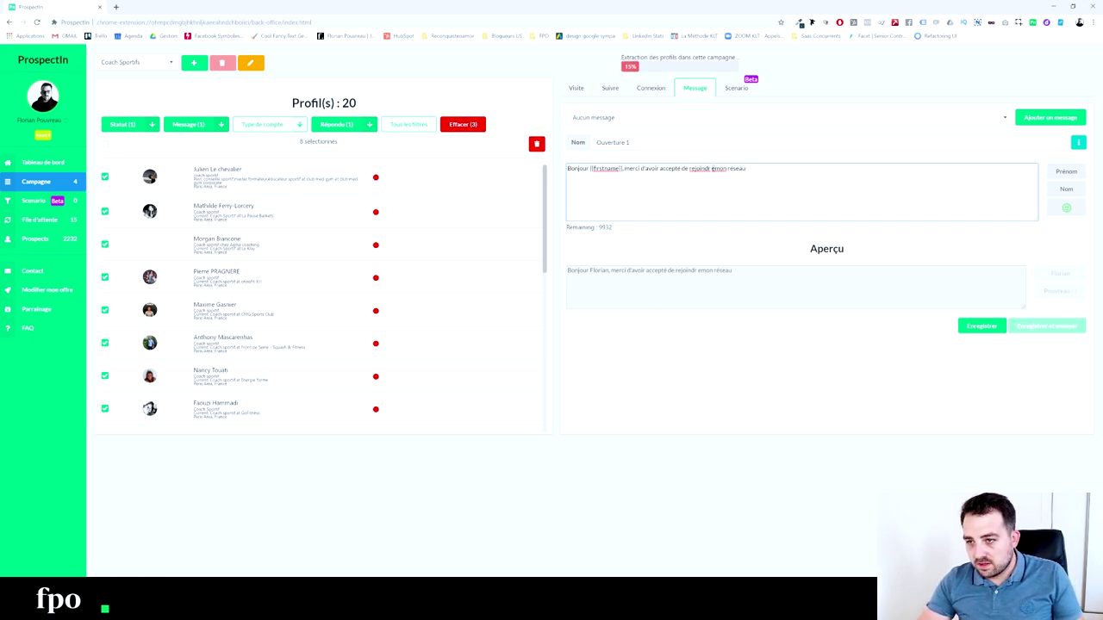
{"action": "key", "text": "BackSpace"}
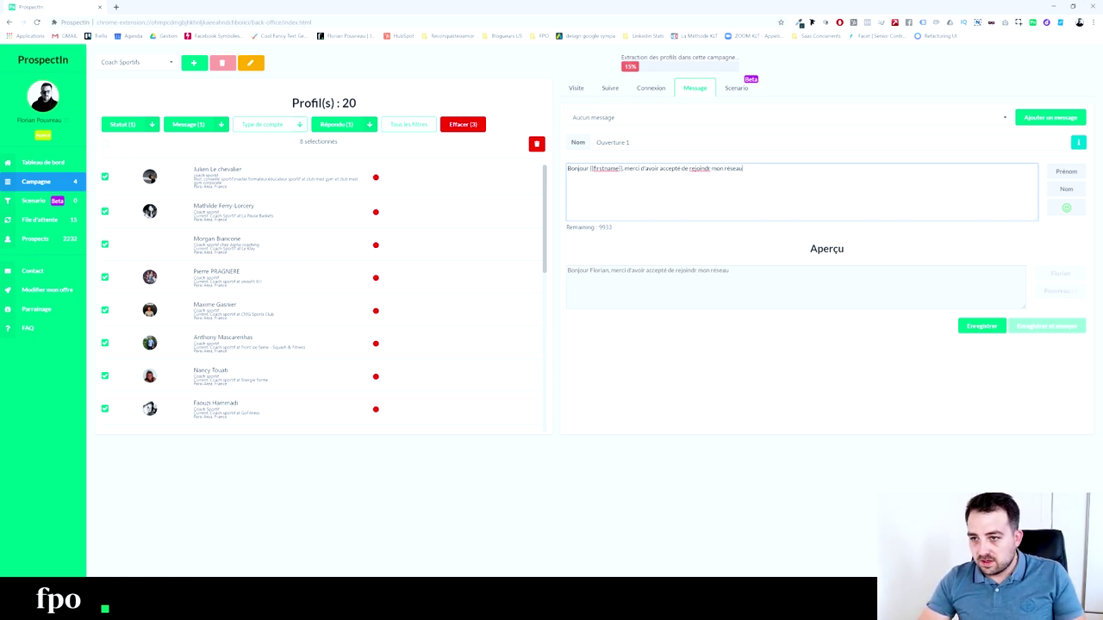
{"action": "type", "text": "e"}
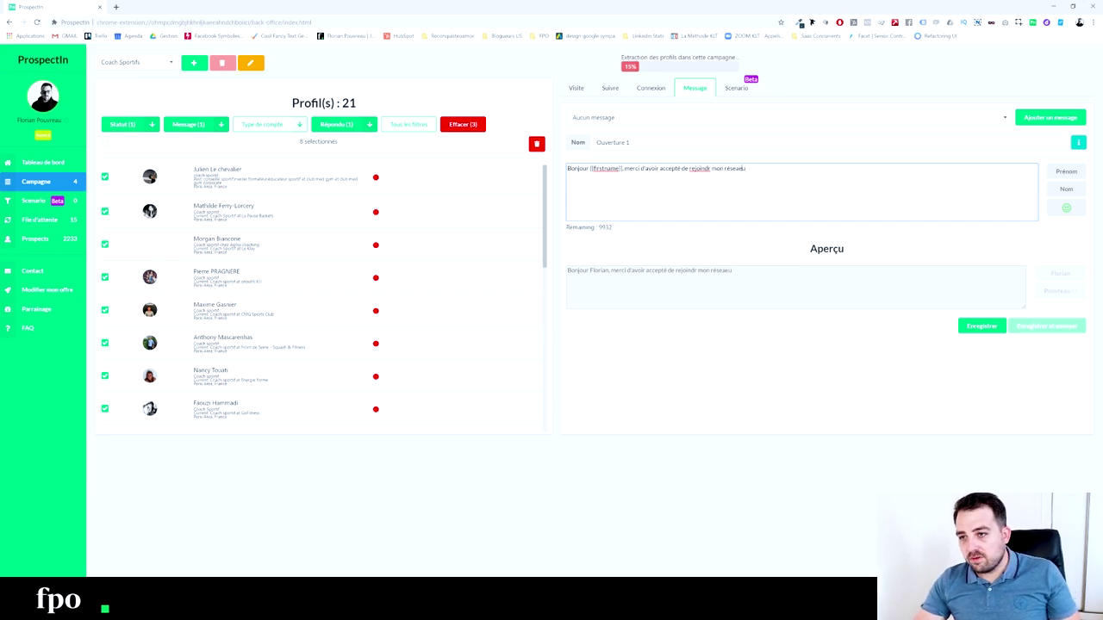
{"action": "key", "text": "ctrl+a"}
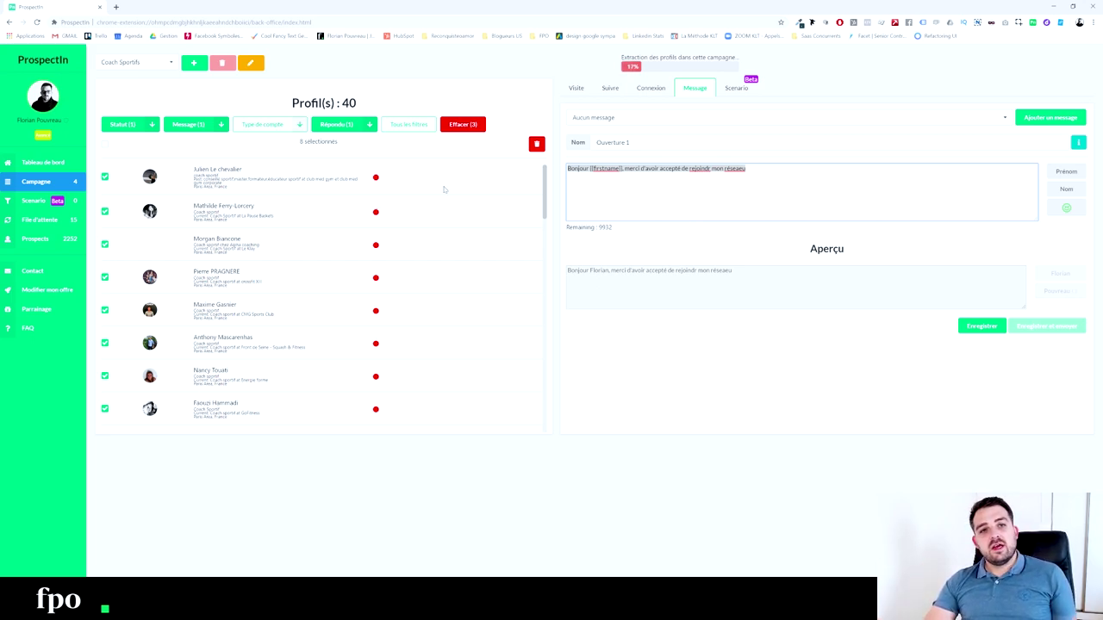
{"action": "left_click", "coordinate": [765, 99]}
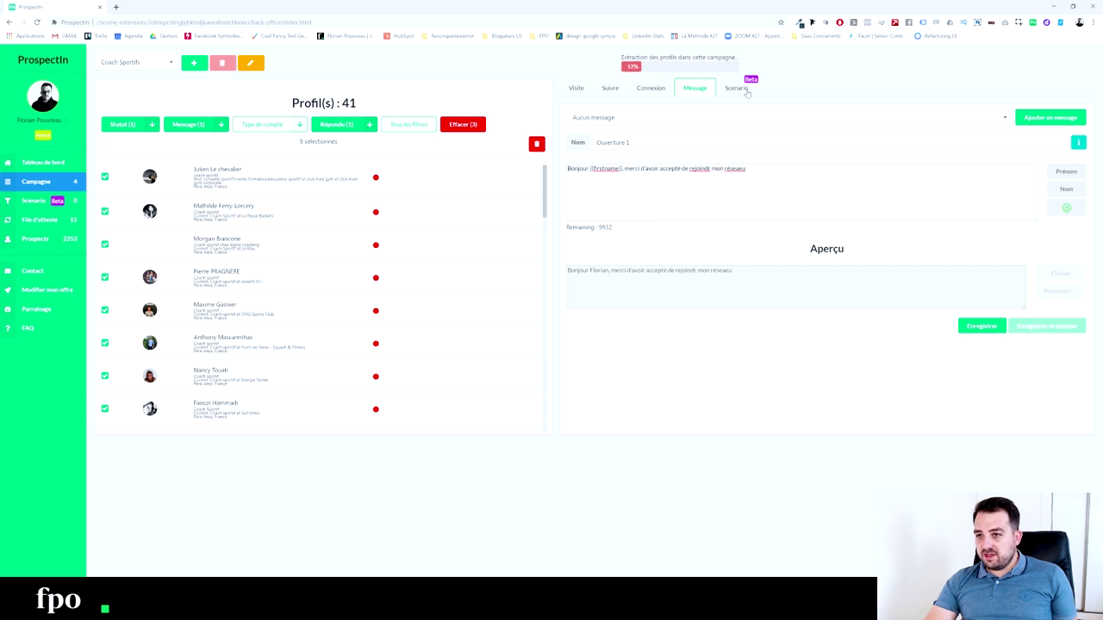
View the campaign's scenario options and the general scenario page, and return to the Coach Sportifs campaign.
{"action": "left_click", "coordinate": [739, 92]}
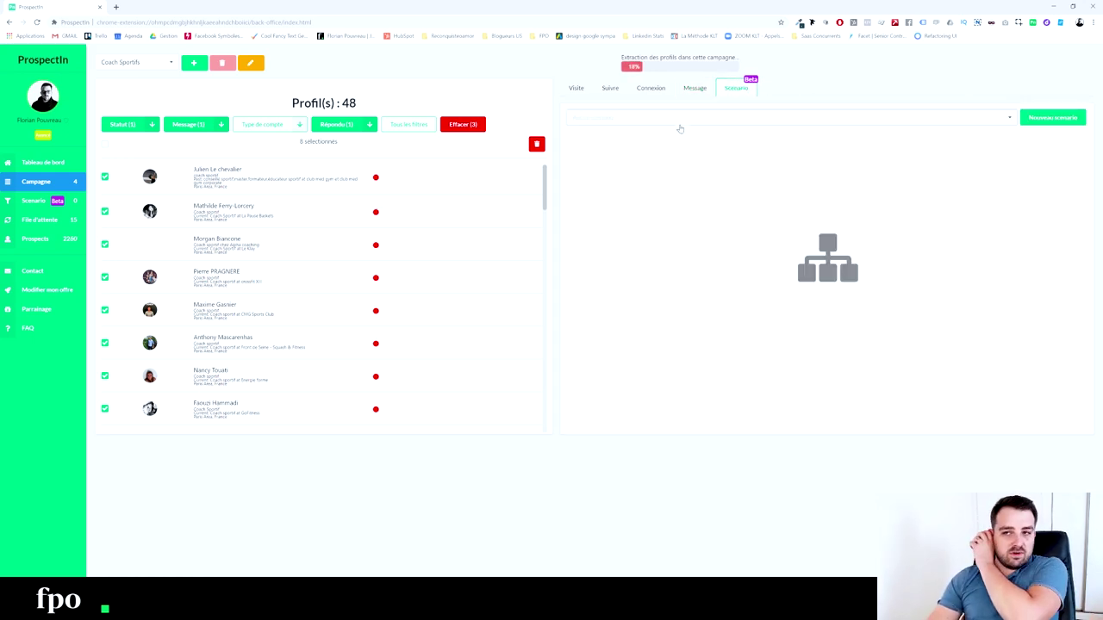
{"action": "left_click", "coordinate": [34, 203]}
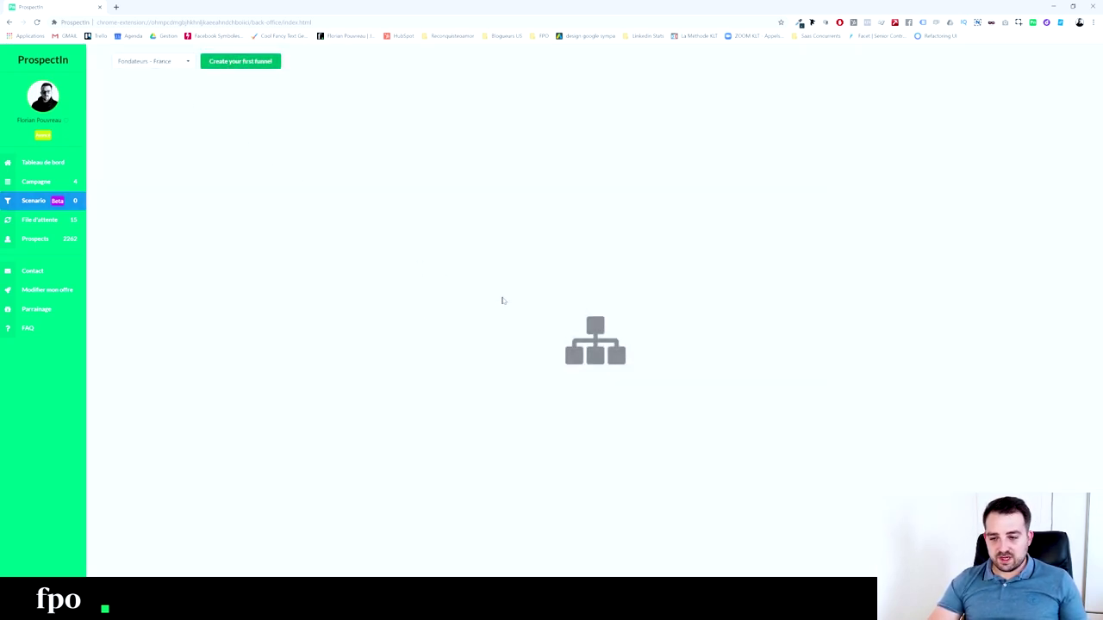
{"action": "key", "text": "alt+Left"}
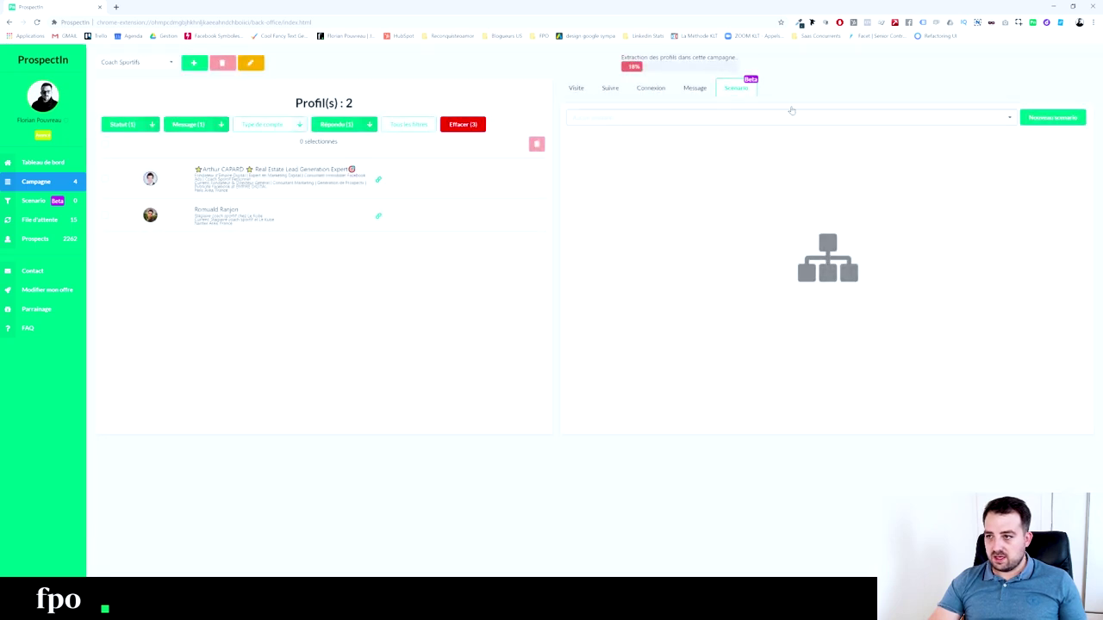
Preview the scenario template "Modèle 5", examine its visit, connection and message actions with their delays, and close the template chooser.
{"action": "left_click", "coordinate": [1044, 118]}
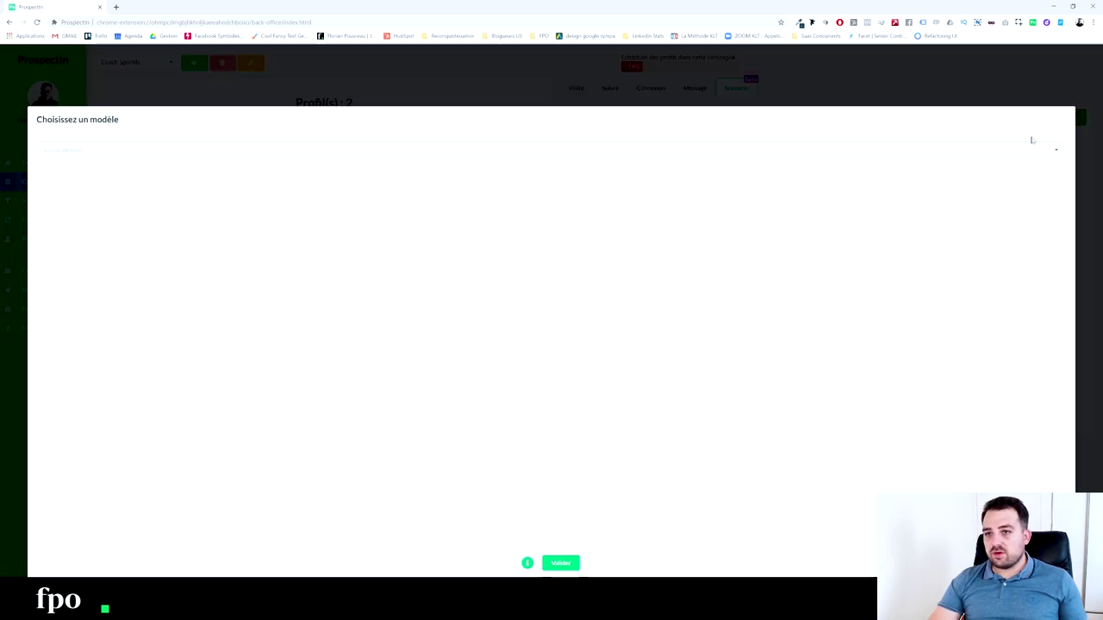
{"action": "left_click", "coordinate": [222, 156]}
{"action": "left_click", "coordinate": [86, 230]}
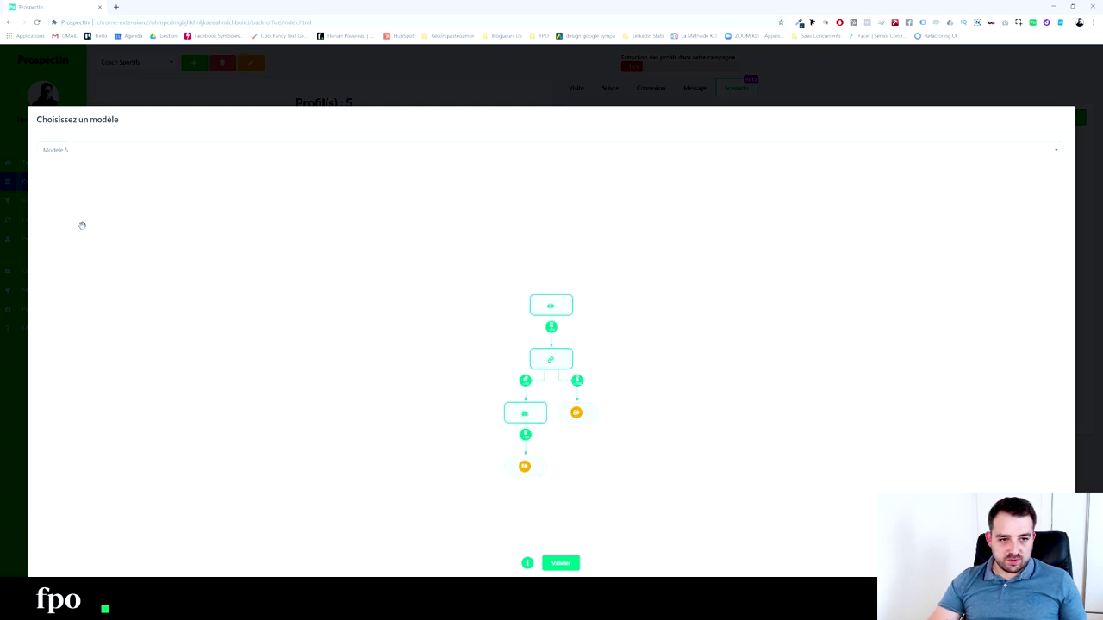
{"action": "mouse_move", "coordinate": [547, 306]}
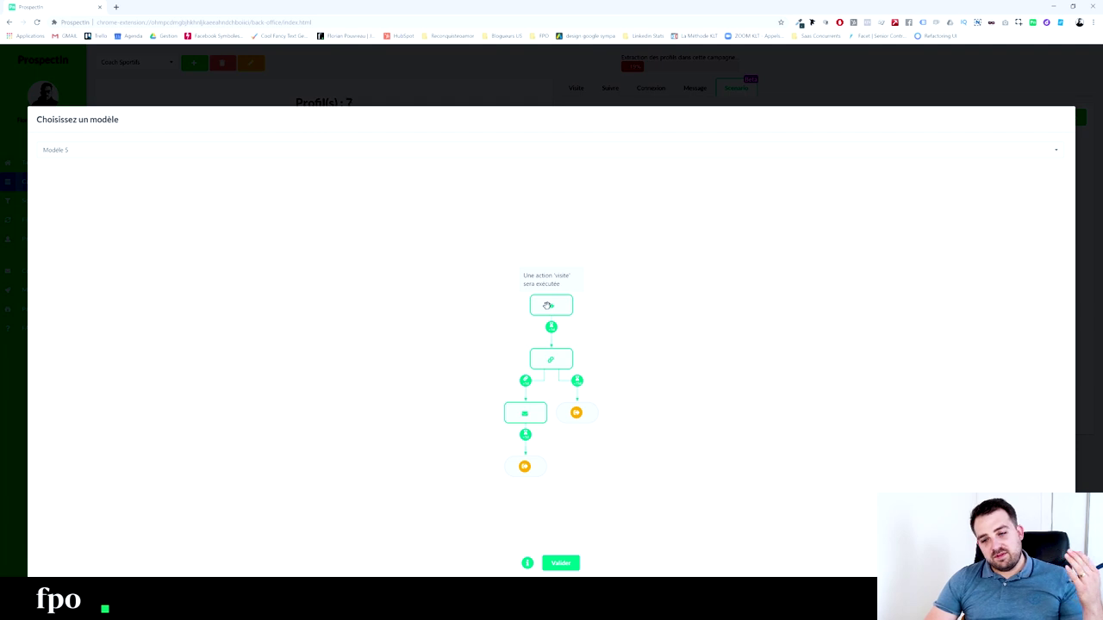
{"action": "mouse_move", "coordinate": [543, 359]}
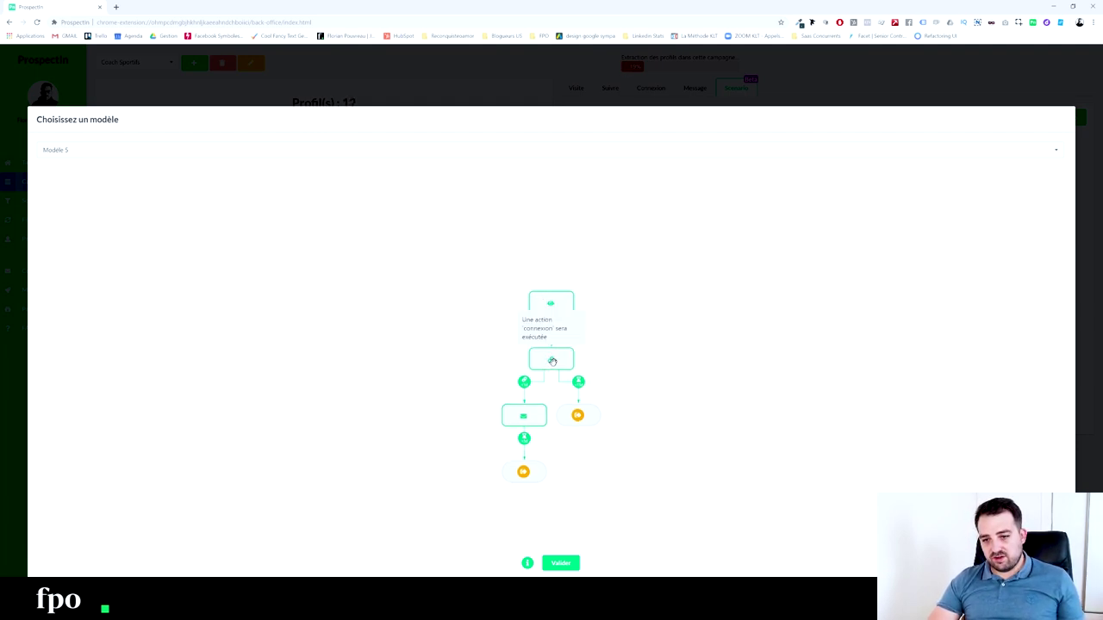
{"action": "mouse_move", "coordinate": [524, 381]}
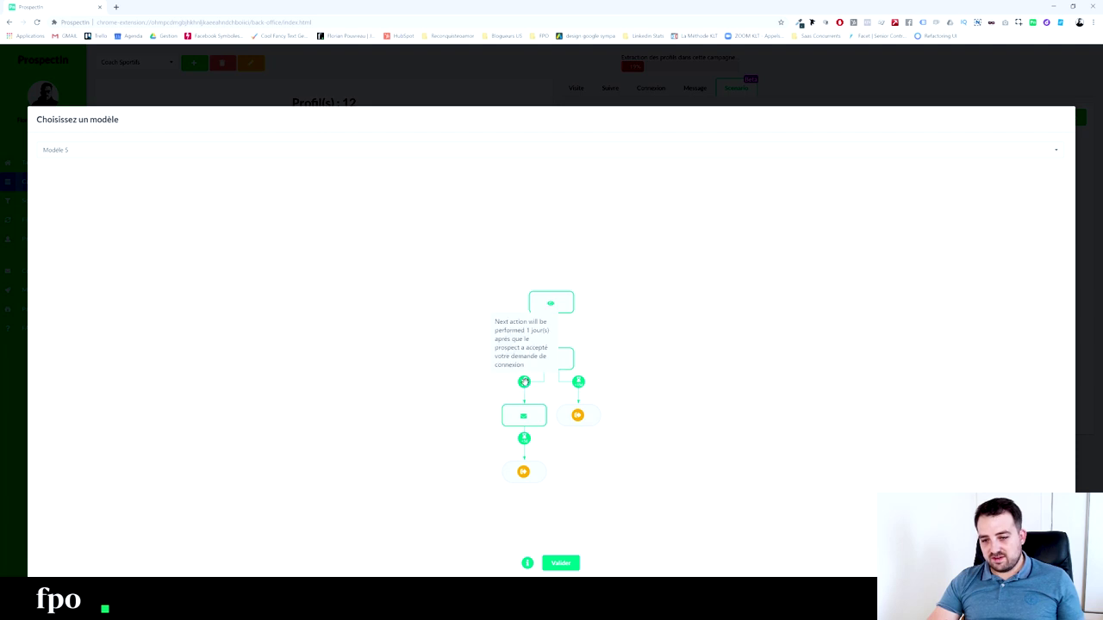
{"action": "mouse_move", "coordinate": [523, 415]}
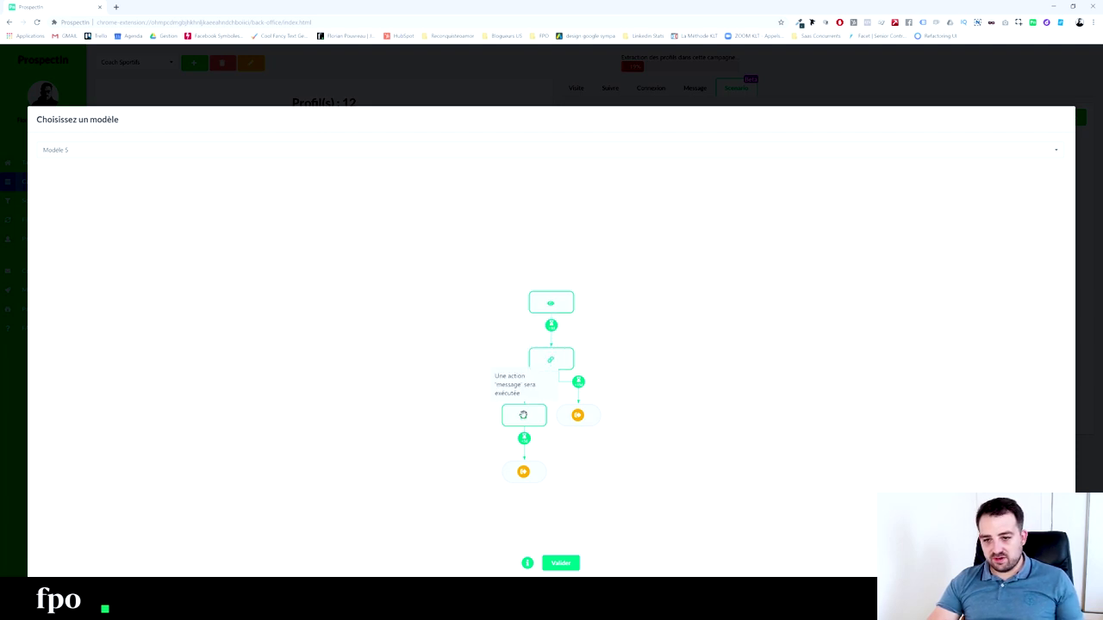
{"action": "mouse_move", "coordinate": [578, 382]}
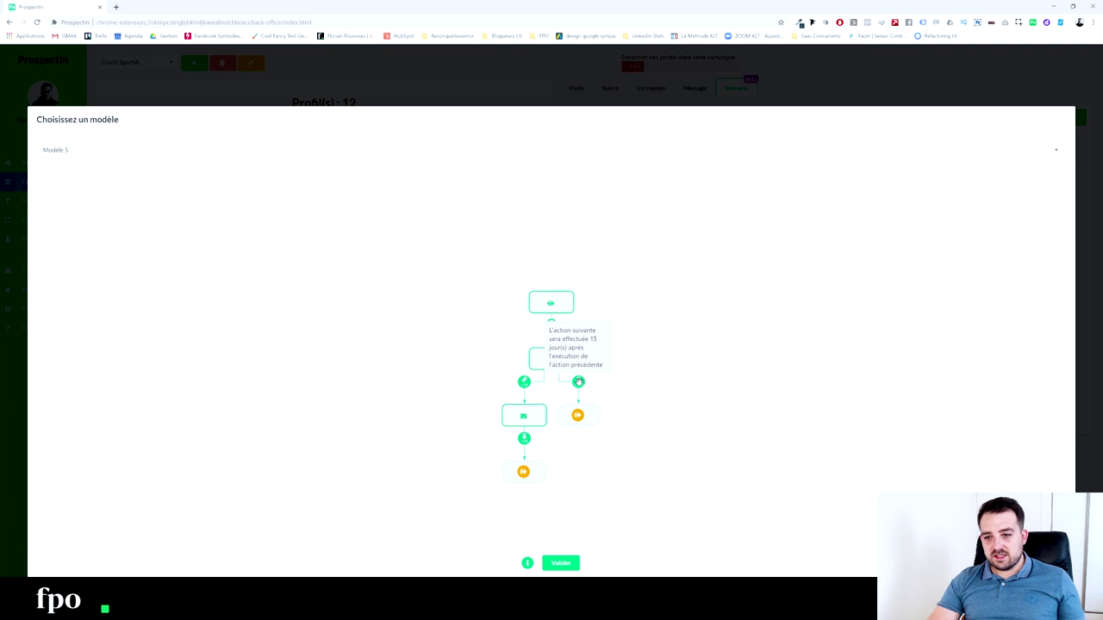
{"action": "mouse_move", "coordinate": [576, 413]}
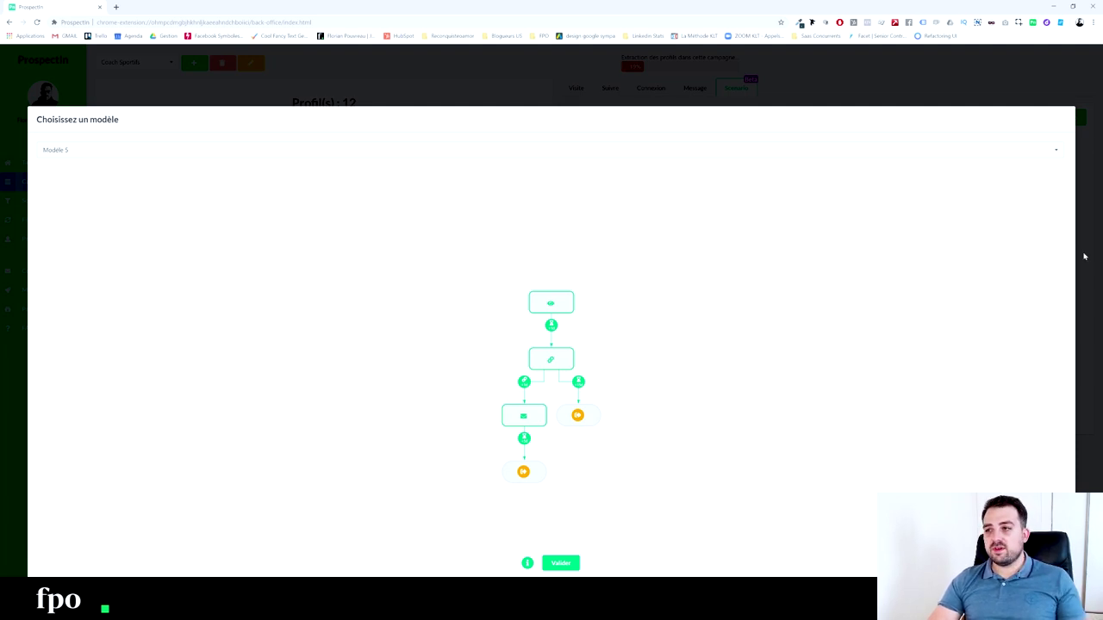
{"action": "left_click", "coordinate": [357, 77]}
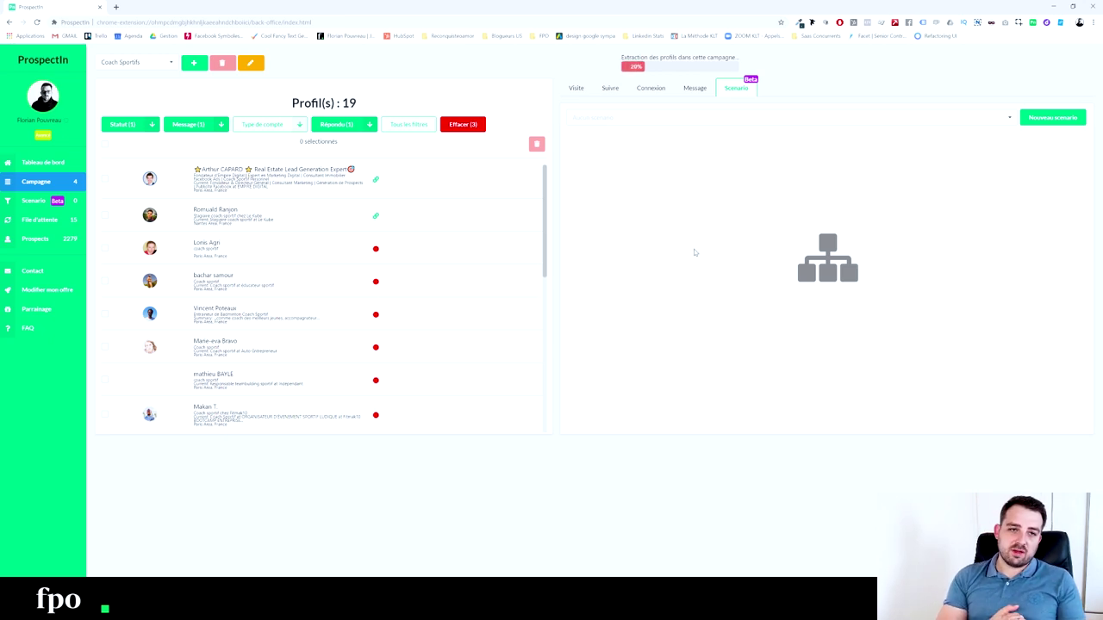
Check the remaining actions in the queue and close the ProspectIn page.
{"action": "left_click", "coordinate": [45, 230]}
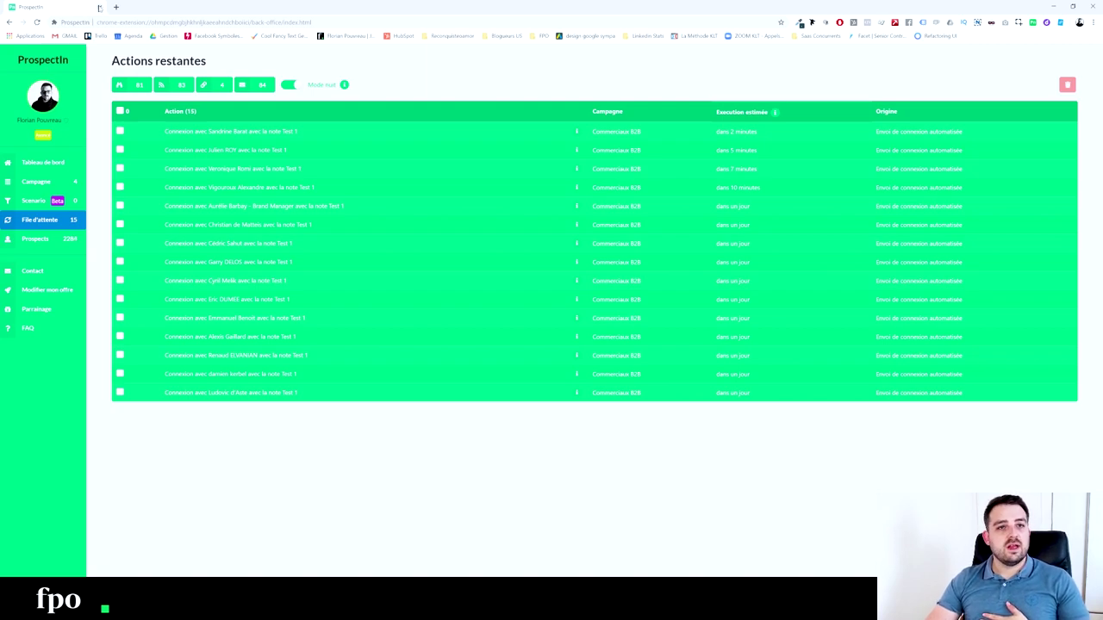
{"action": "left_click", "coordinate": [99, 7]}
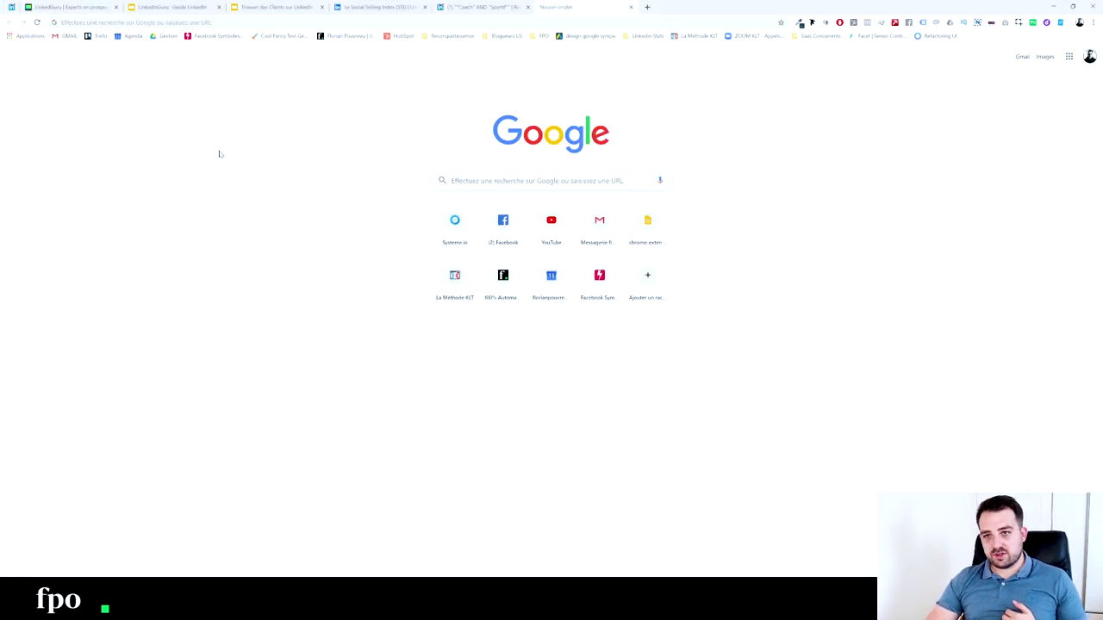
Return to the LinkedIn people search page and open LinkedIn's advertising product, Campaign Manager.
{"action": "left_click", "coordinate": [469, 6]}
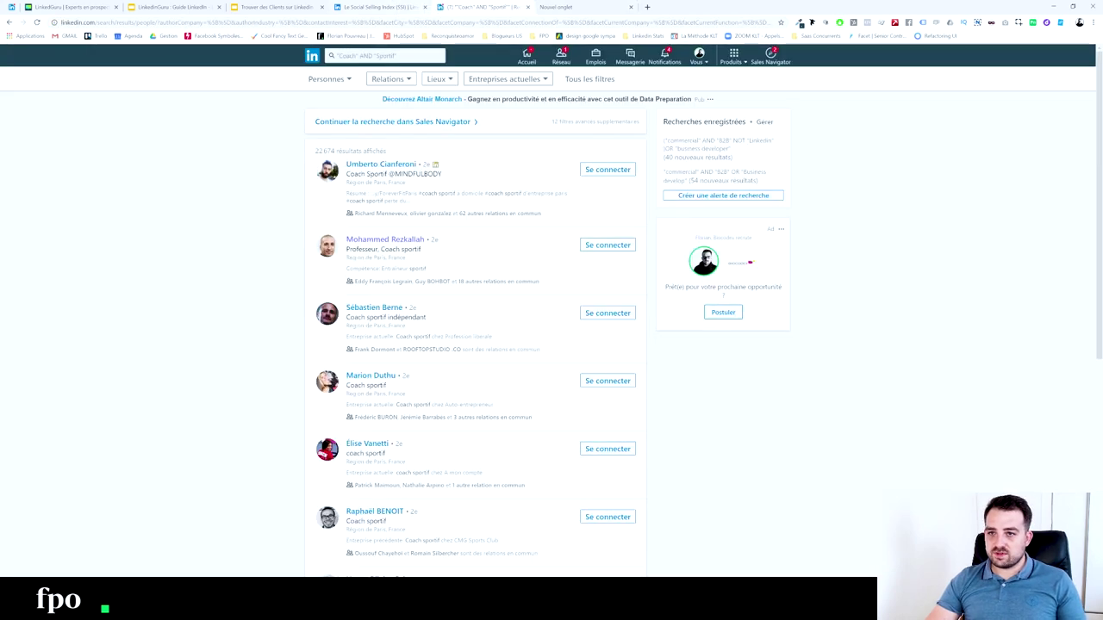
{"action": "left_click", "coordinate": [733, 55]}
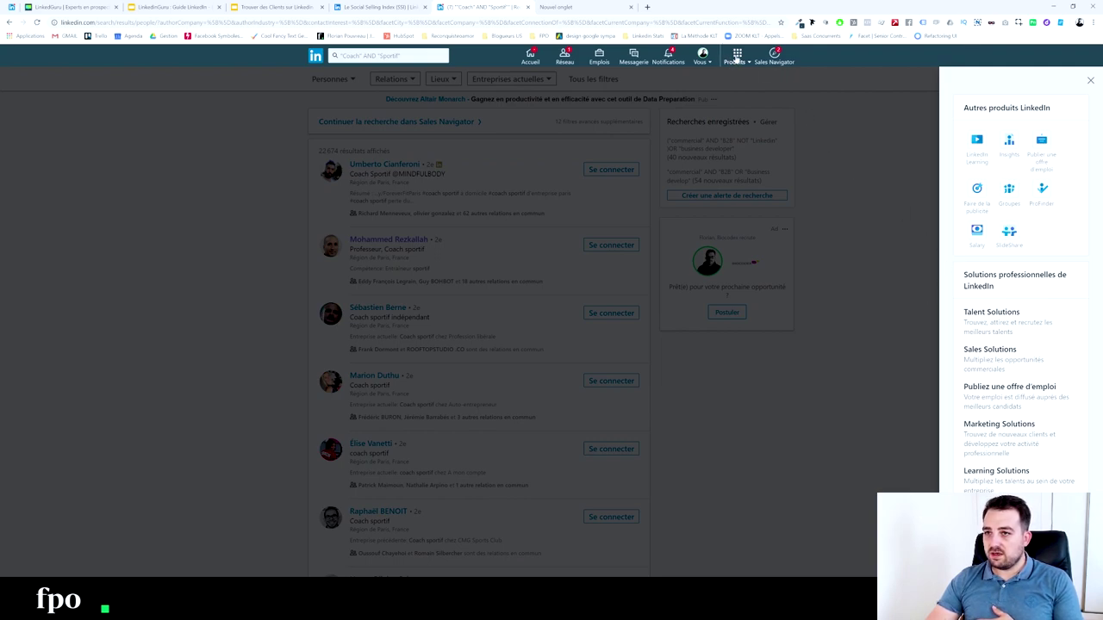
{"action": "left_click", "coordinate": [976, 192]}
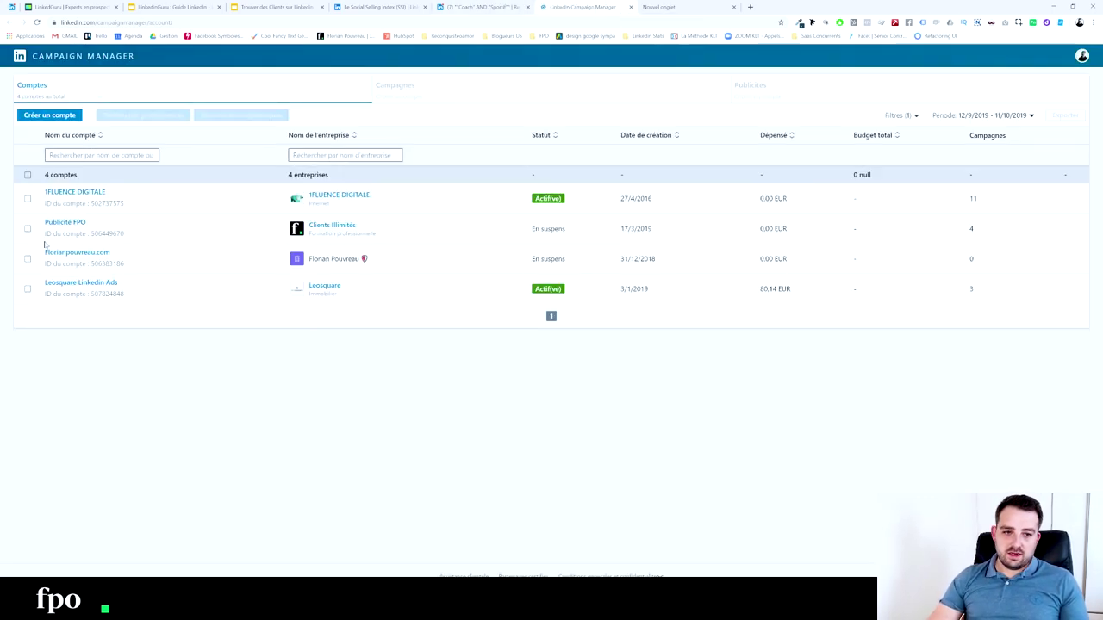
Start a new campaign in the Default Campaign Group of the Publicité FPO account and dismiss the welcome tip.
{"action": "left_click", "coordinate": [73, 223]}
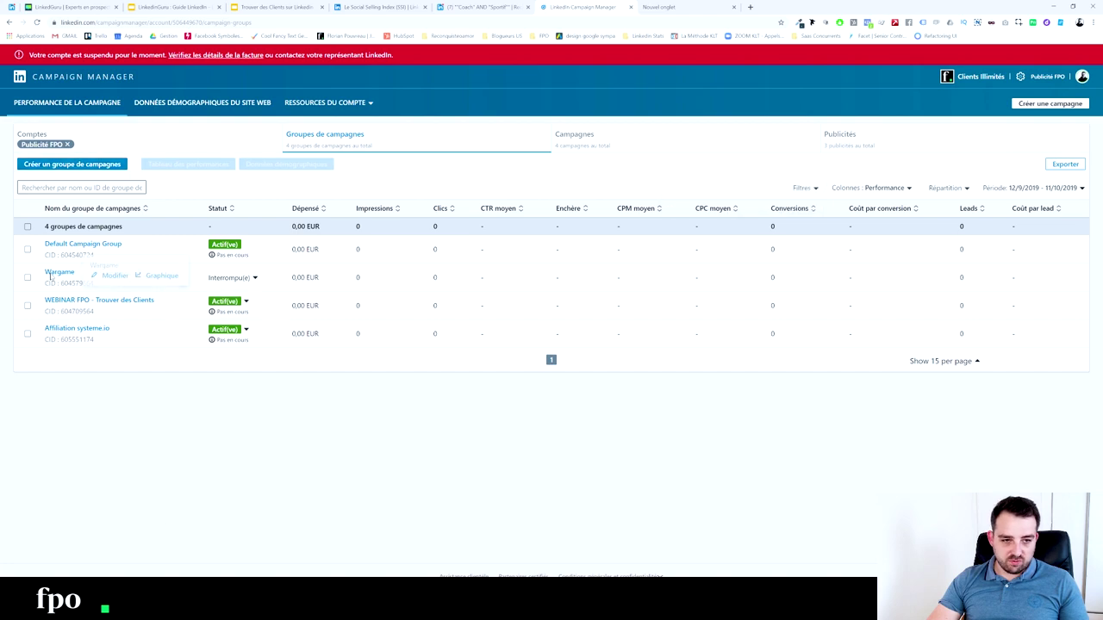
{"action": "left_click", "coordinate": [104, 245]}
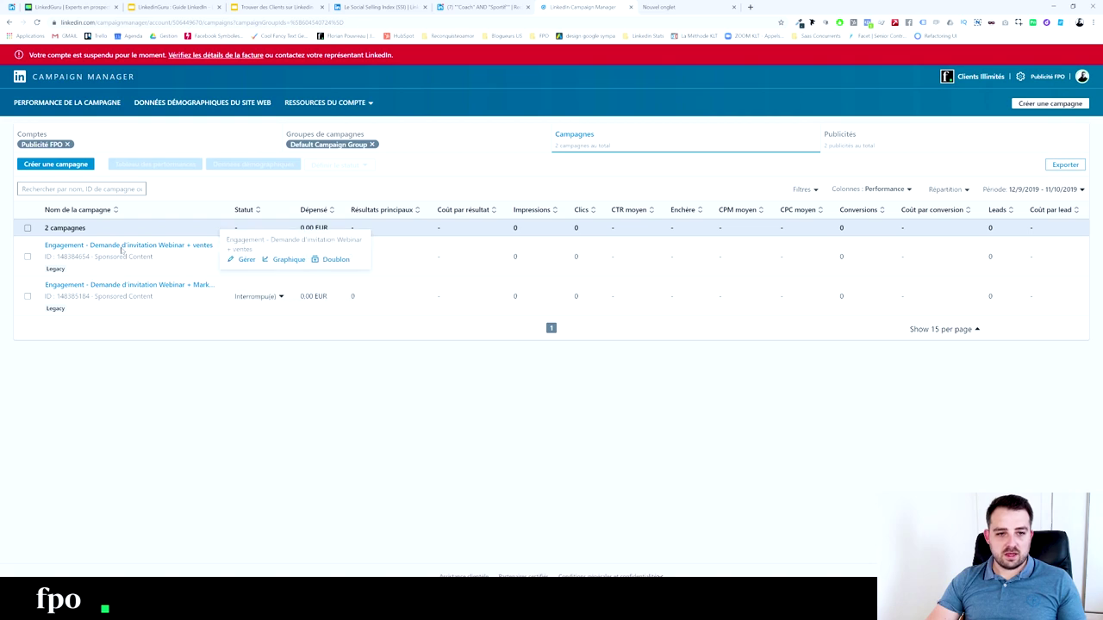
{"action": "left_click", "coordinate": [52, 165]}
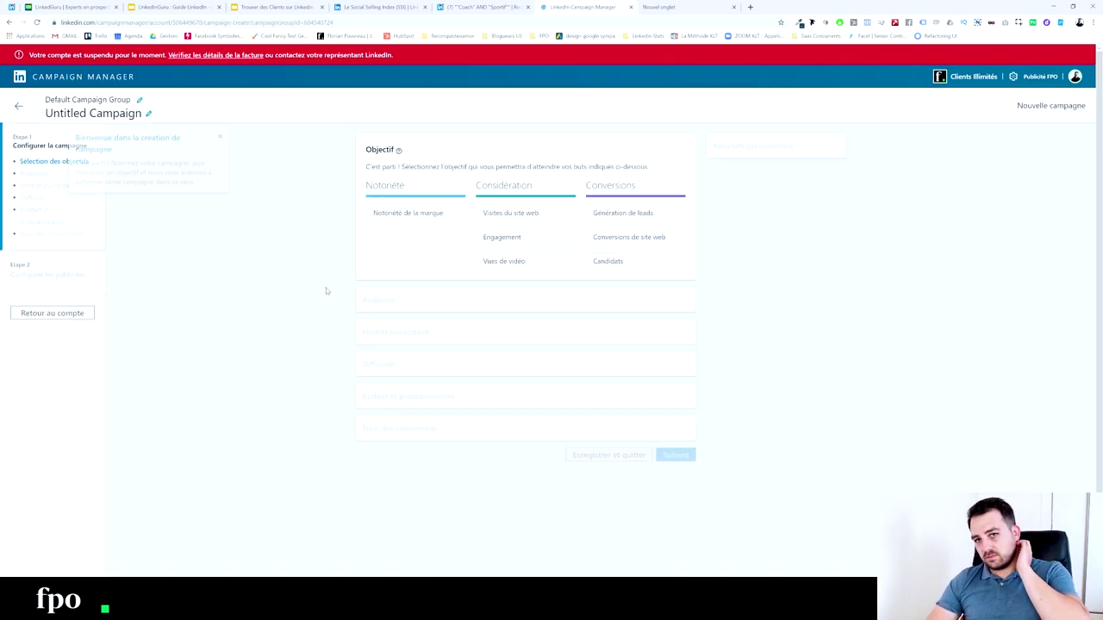
{"action": "left_click", "coordinate": [328, 225]}
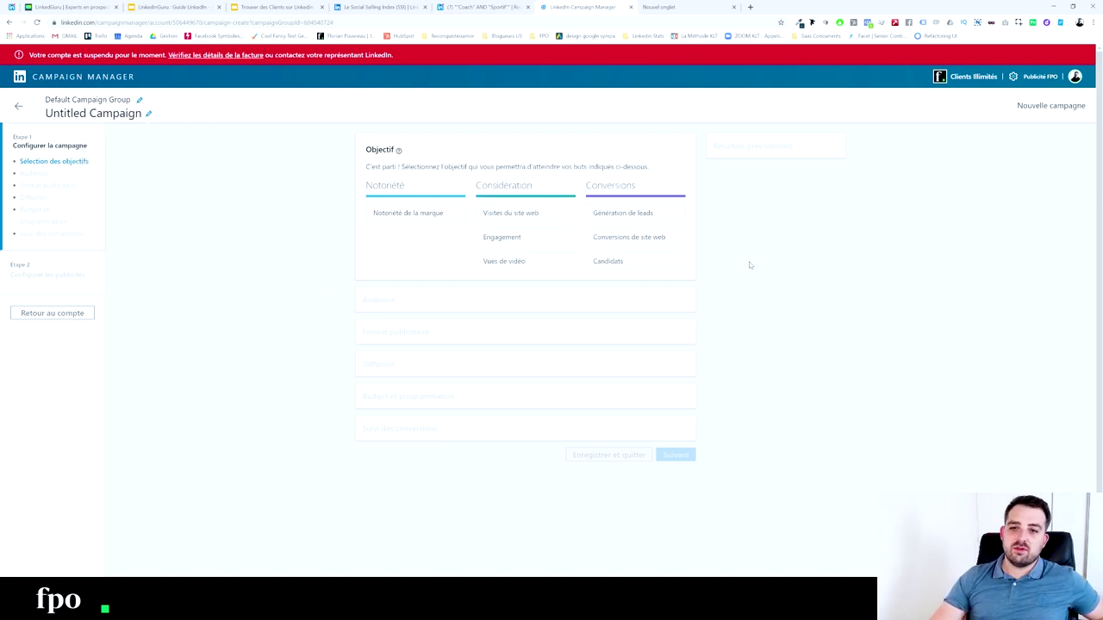
{"action": "left_click", "coordinate": [517, 238]}
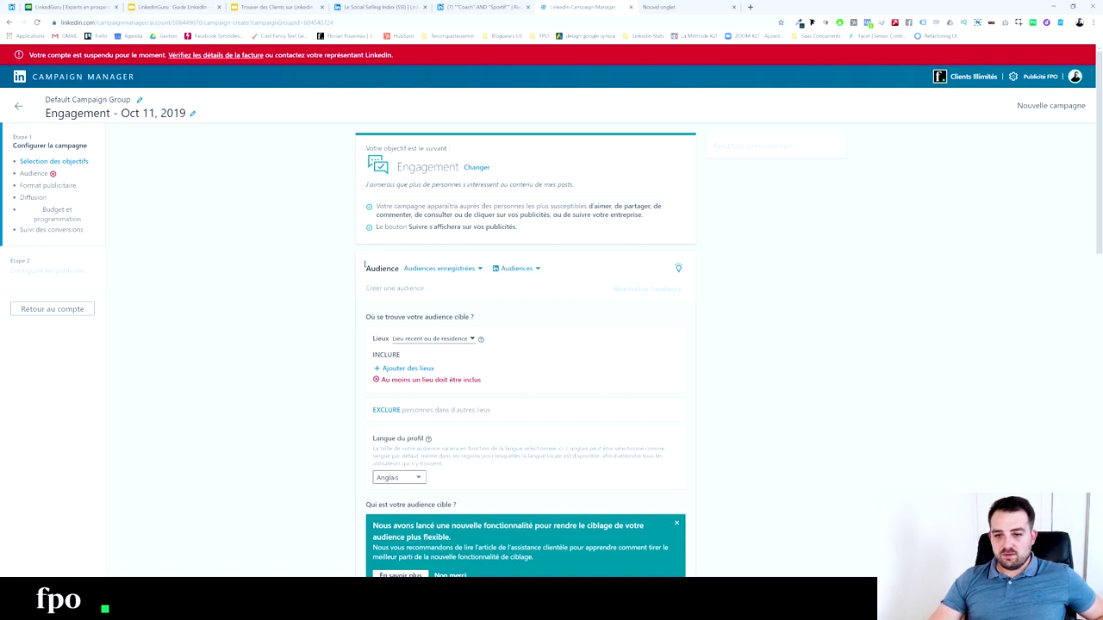
{"action": "left_click", "coordinate": [12, 22]}
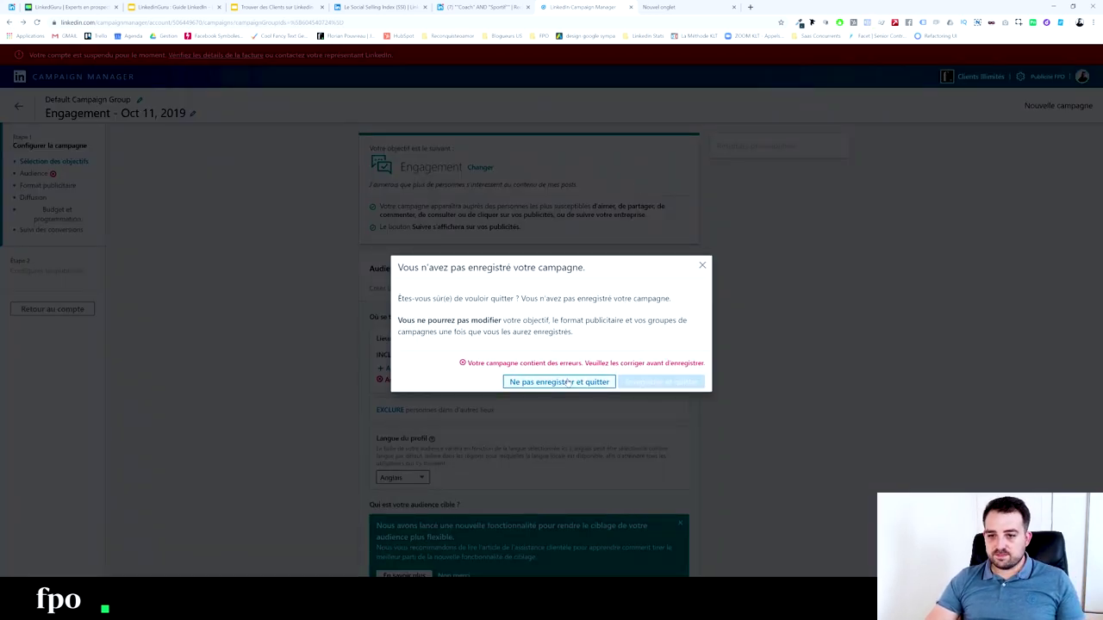
{"action": "left_click", "coordinate": [567, 381]}
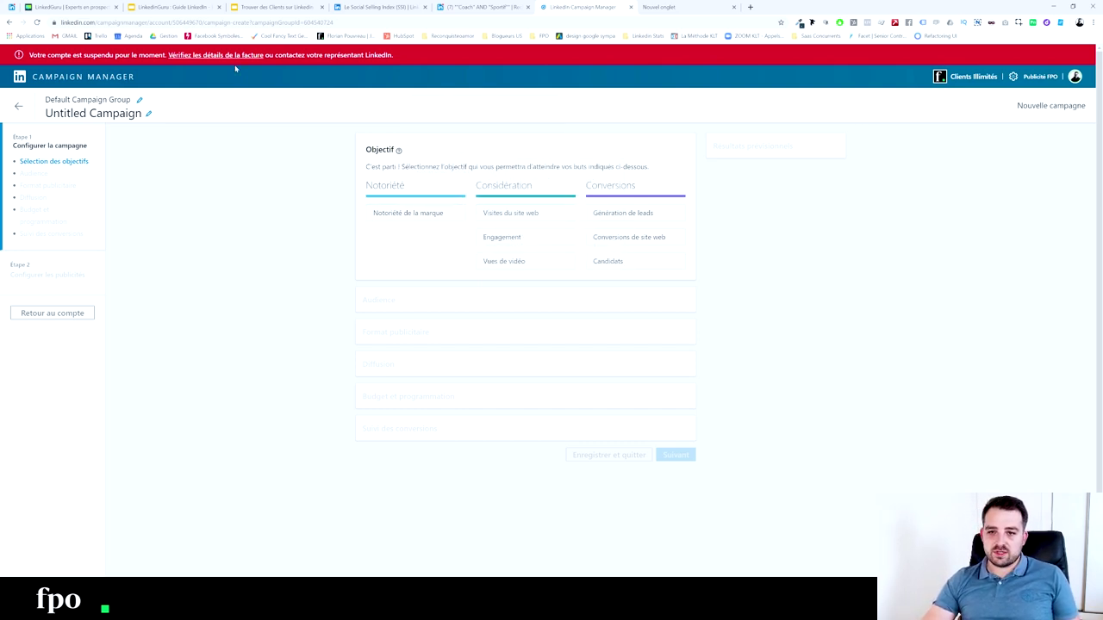
Choose Engagement as the campaign objective and include France as the audience location.
{"action": "left_click", "coordinate": [535, 241]}
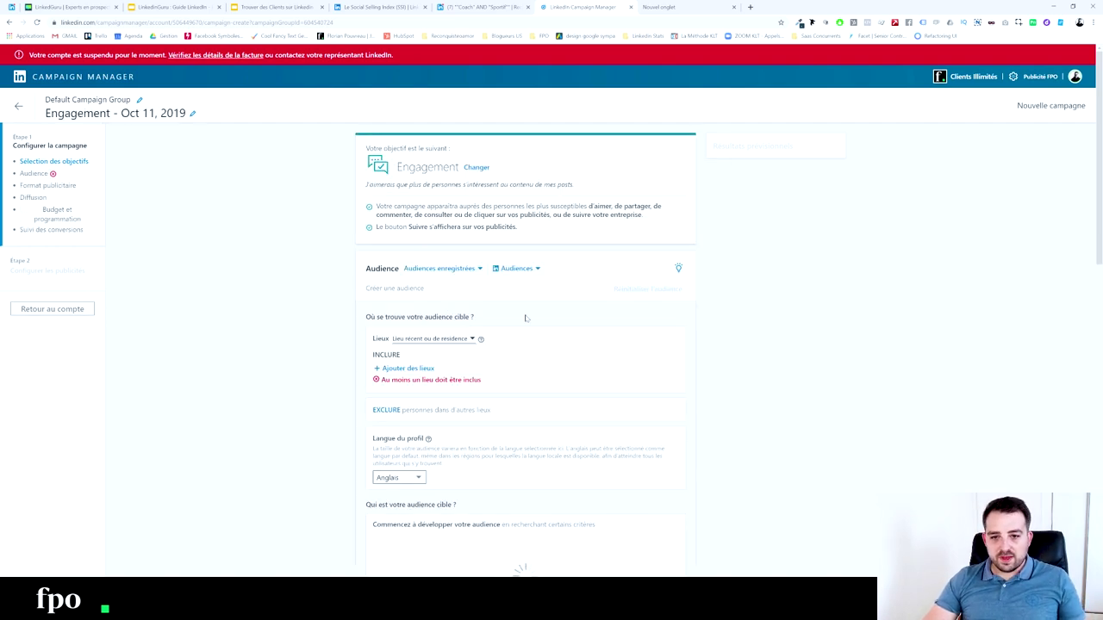
{"action": "scroll", "coordinate": [425, 271], "scroll_direction": "down", "scroll_amount": 1}
{"action": "left_click", "coordinate": [410, 282]}
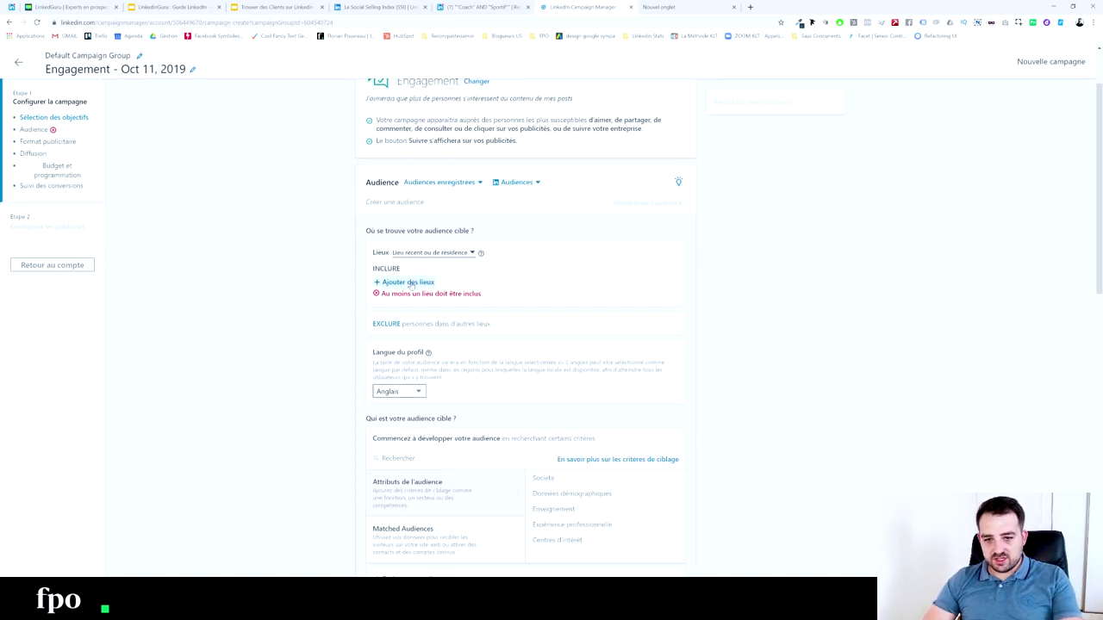
{"action": "key", "text": "ctrl+f"}
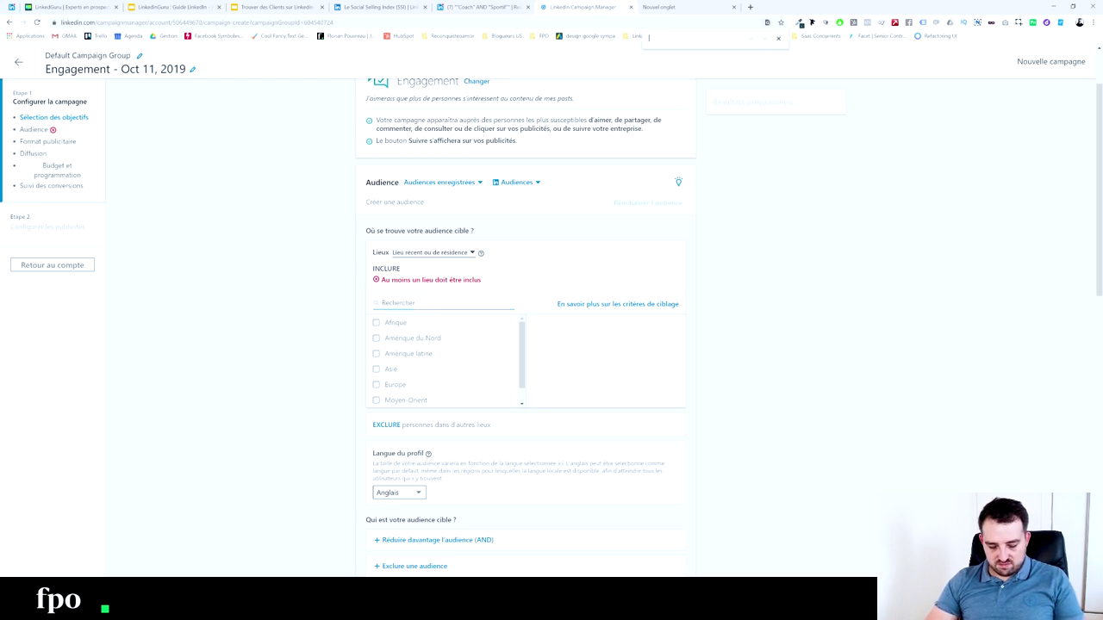
{"action": "type", "text": "france"}
{"action": "left_click", "coordinate": [383, 302]}
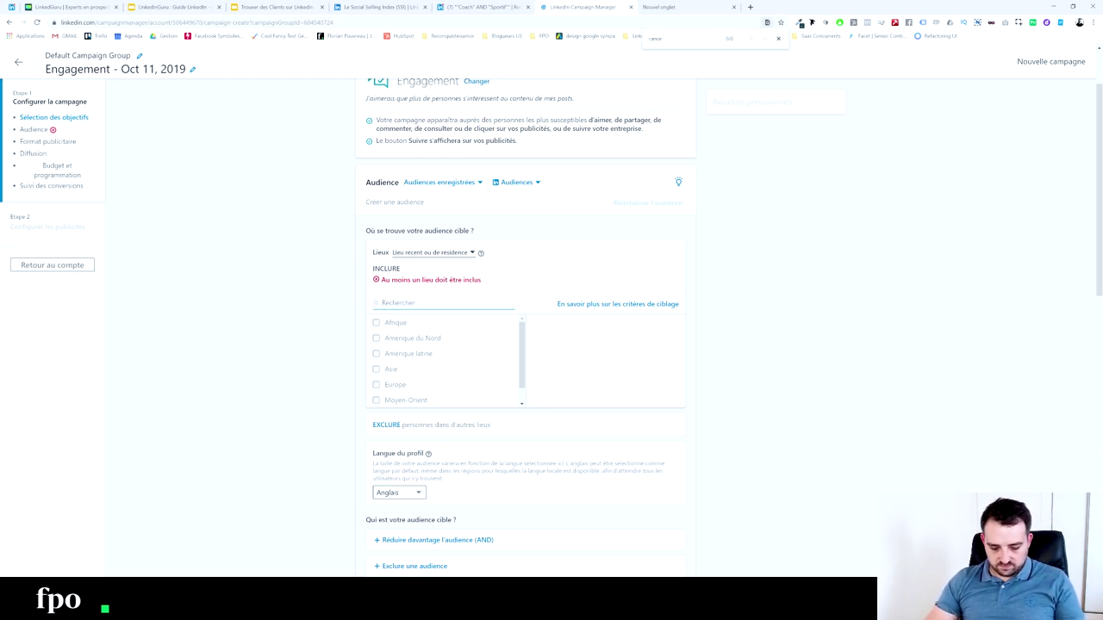
{"action": "type", "text": "France"}
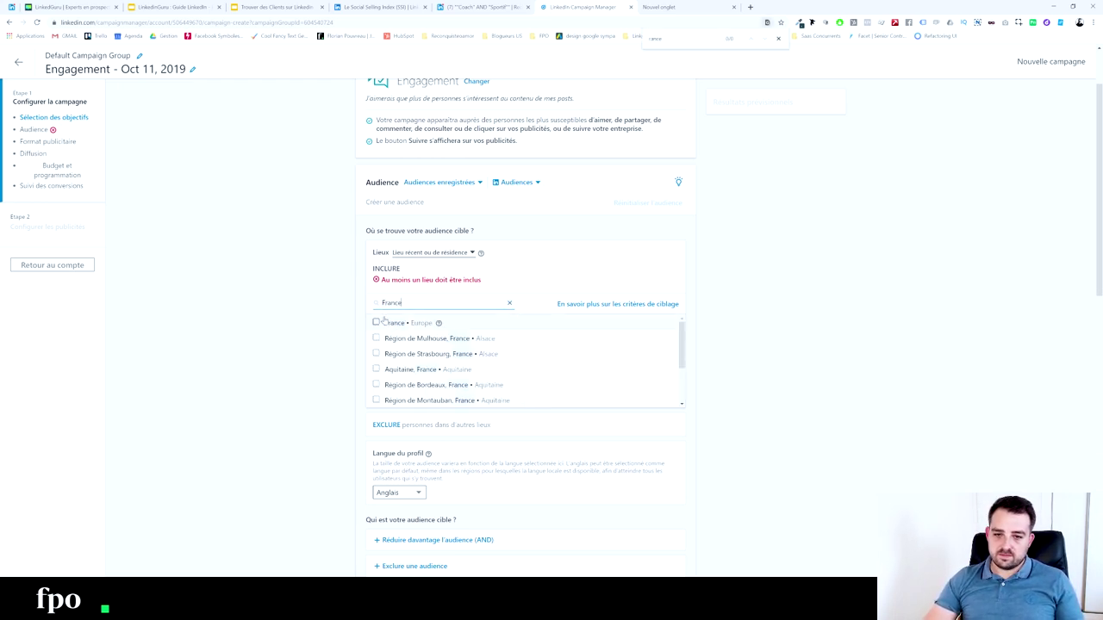
{"action": "left_click", "coordinate": [385, 322]}
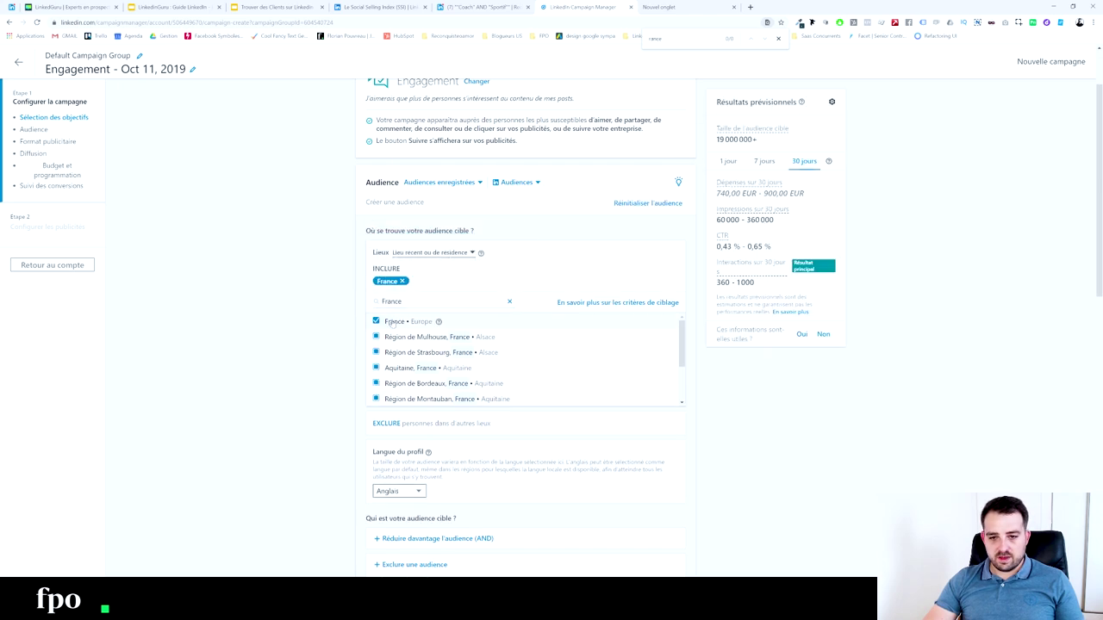
Restrict the target audience to the professional-experience function Finances.
{"action": "scroll", "coordinate": [561, 404], "scroll_direction": "down", "scroll_amount": 2}
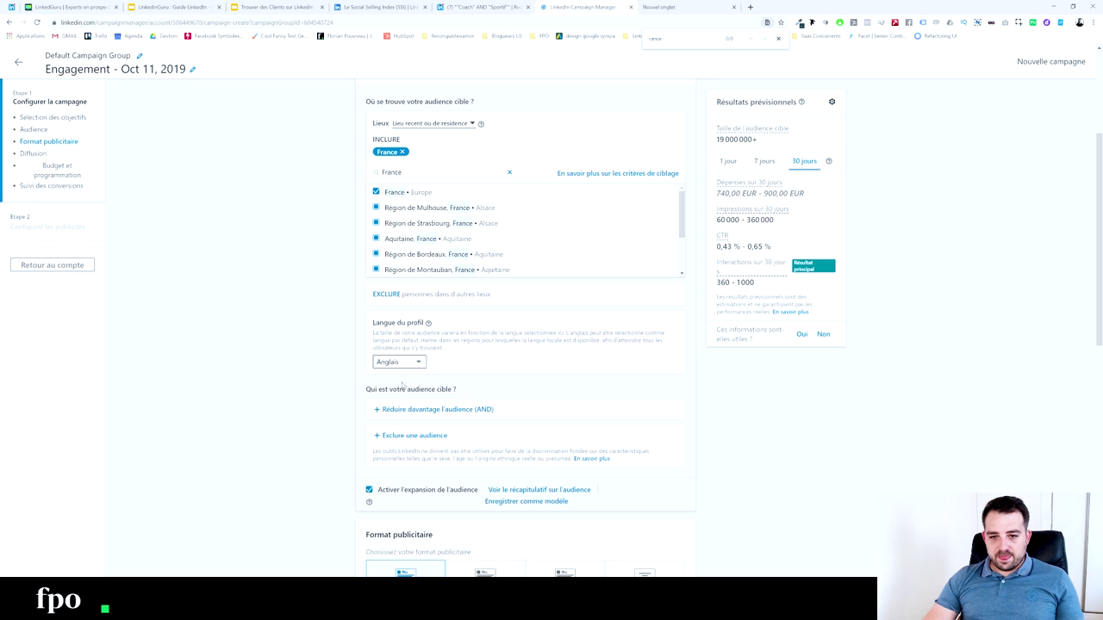
{"action": "left_click", "coordinate": [429, 412]}
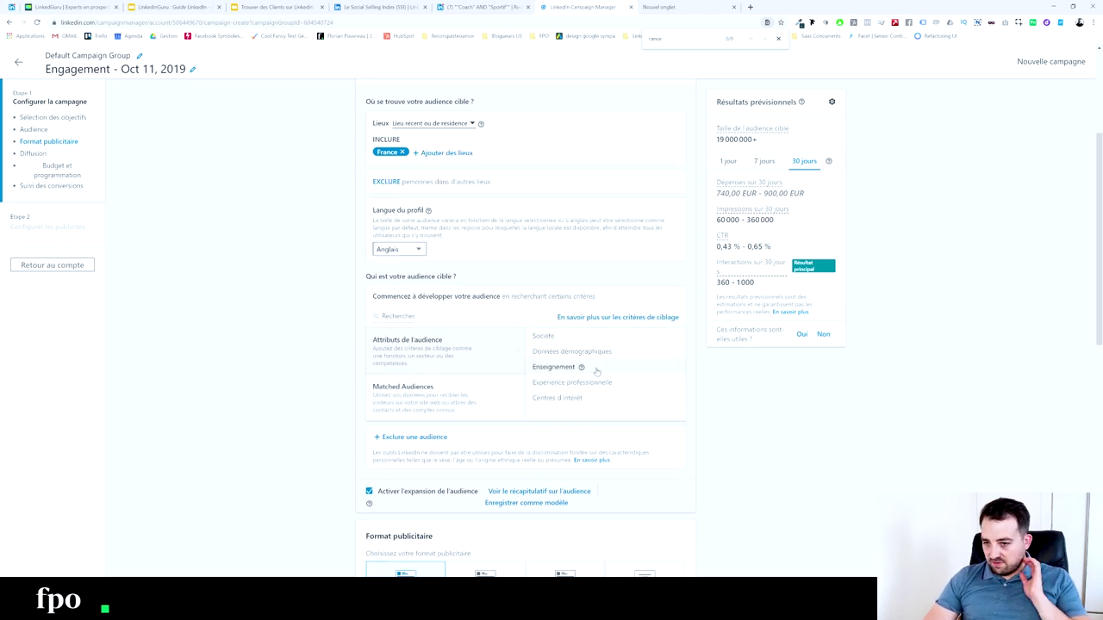
{"action": "left_click", "coordinate": [578, 384]}
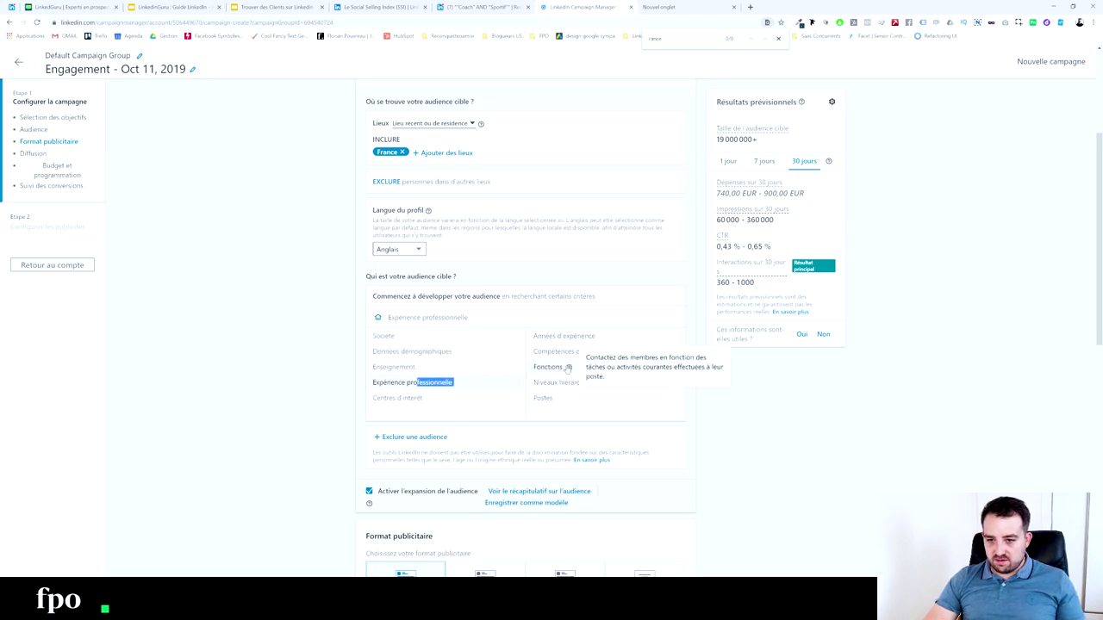
{"action": "left_click", "coordinate": [611, 367]}
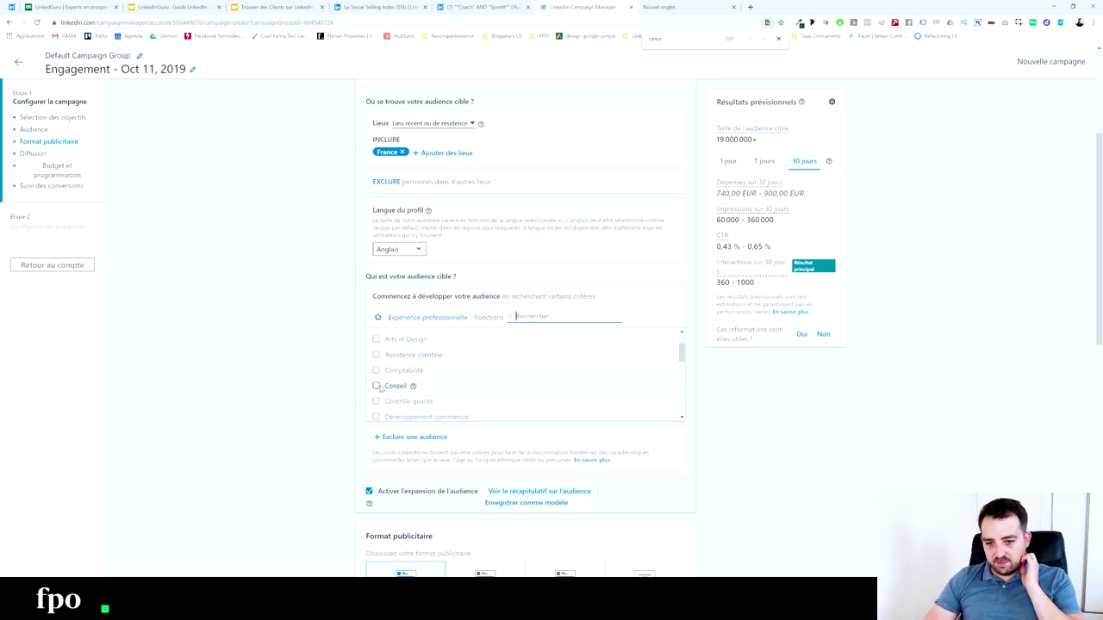
{"action": "scroll", "coordinate": [392, 383], "scroll_direction": "down", "scroll_amount": 2}
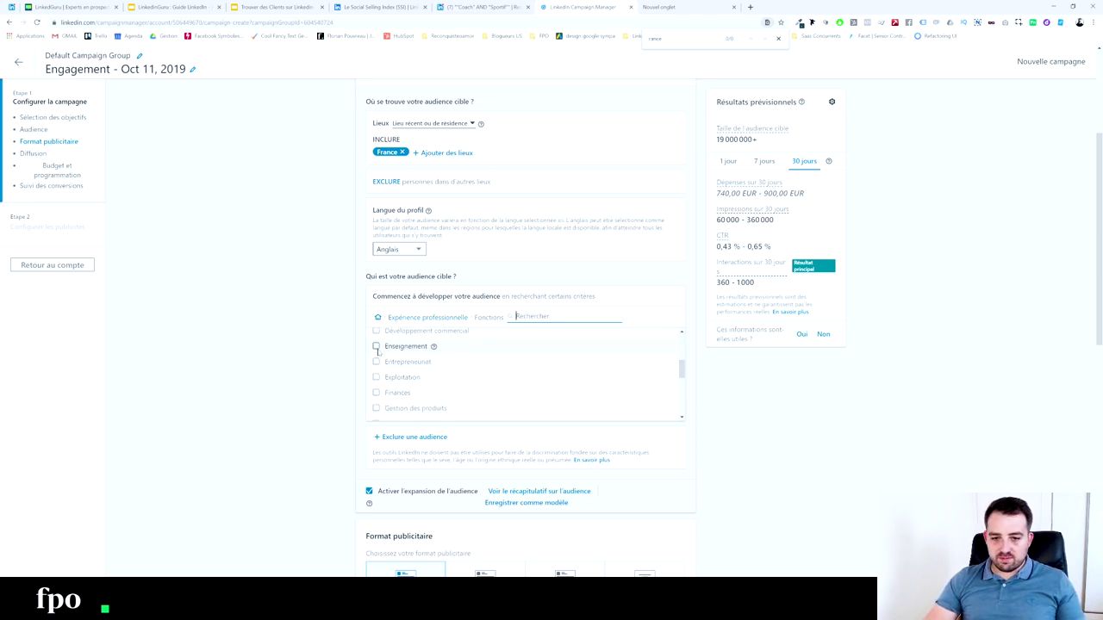
{"action": "left_click", "coordinate": [378, 393]}
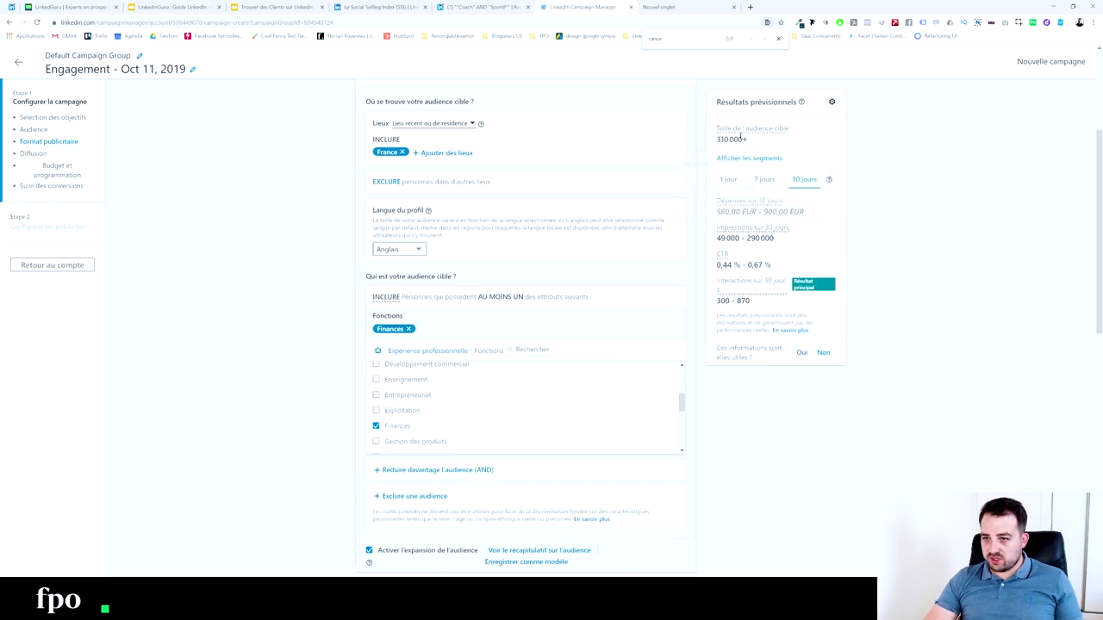
Narrow the audience with an AND condition on the seniority levels Manager, Directeur, PDG and Propriétaire.
{"action": "left_click", "coordinate": [431, 471]}
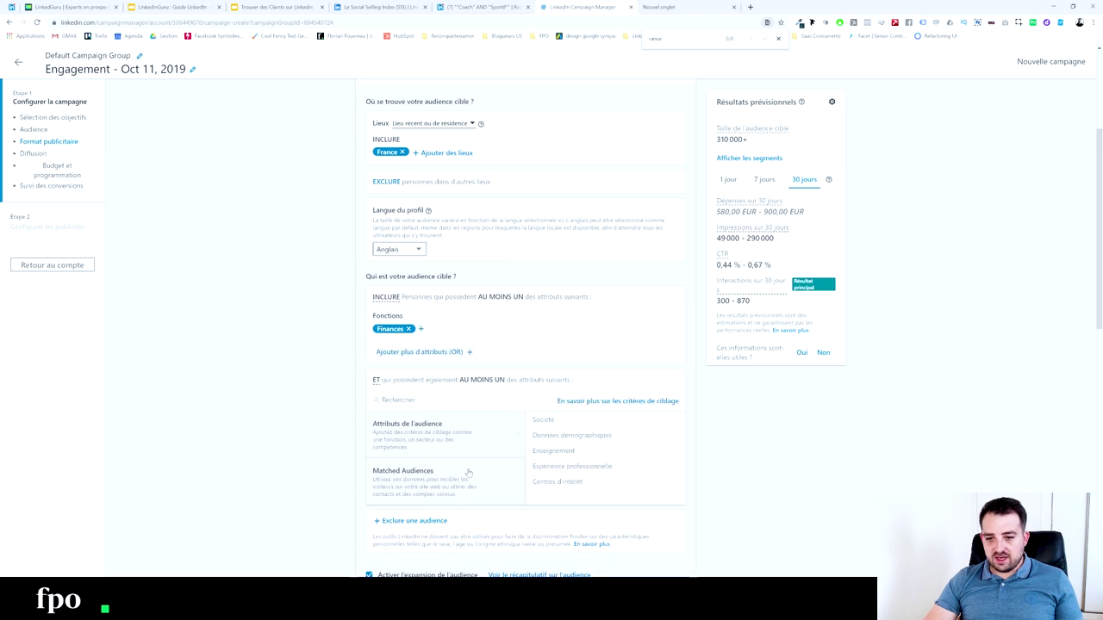
{"action": "left_click", "coordinate": [572, 466]}
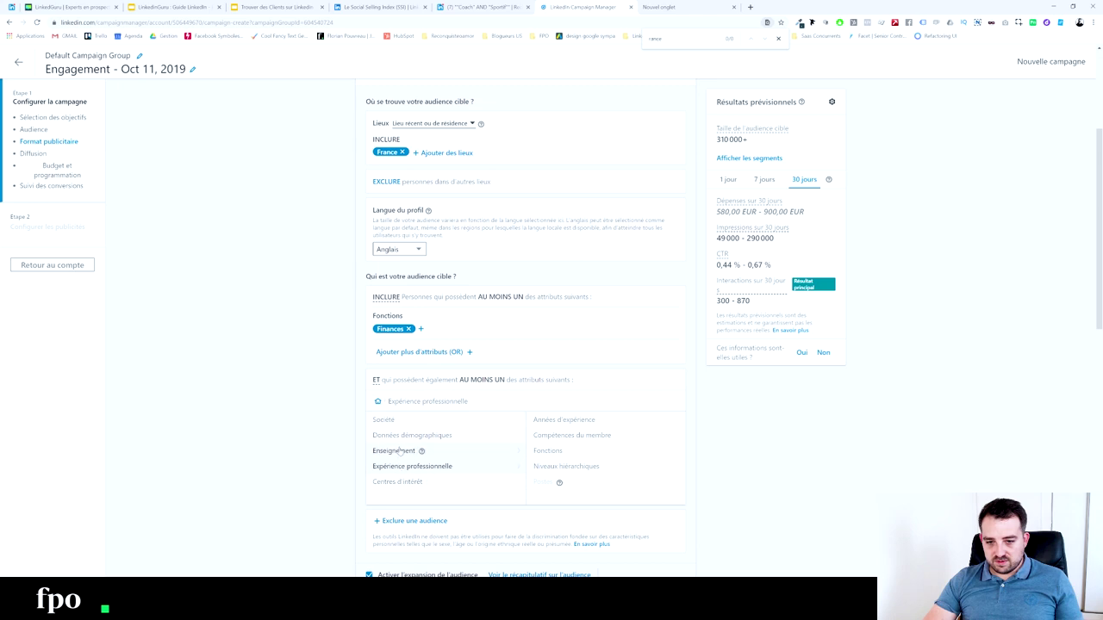
{"action": "left_click", "coordinate": [379, 402]}
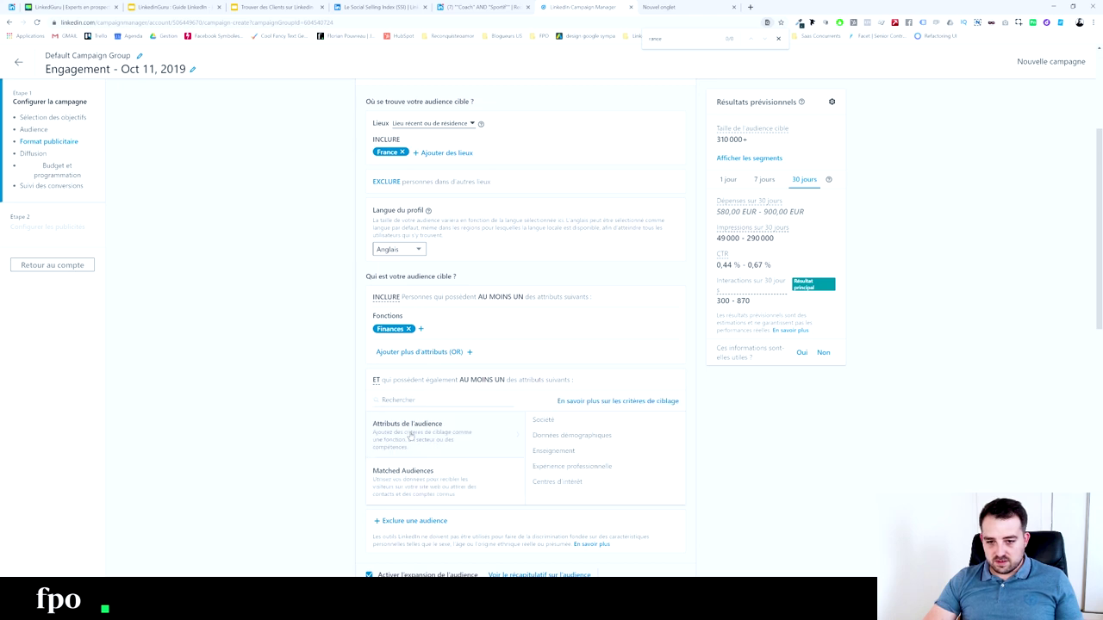
{"action": "left_click", "coordinate": [550, 468]}
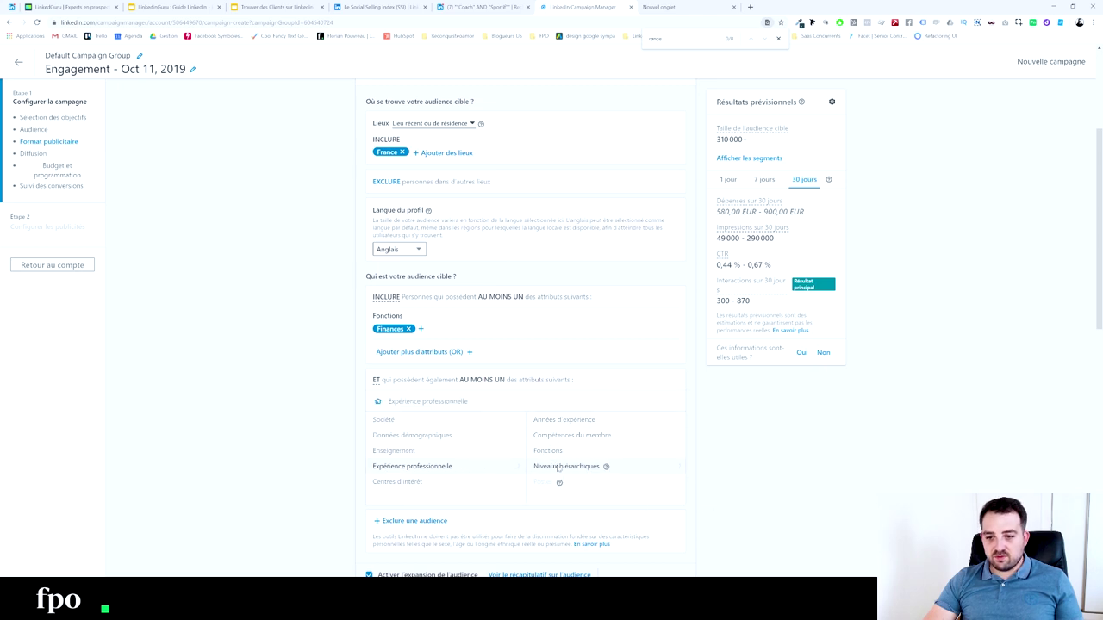
{"action": "left_click", "coordinate": [558, 468]}
{"action": "scroll", "coordinate": [396, 461], "scroll_direction": "down", "scroll_amount": 1}
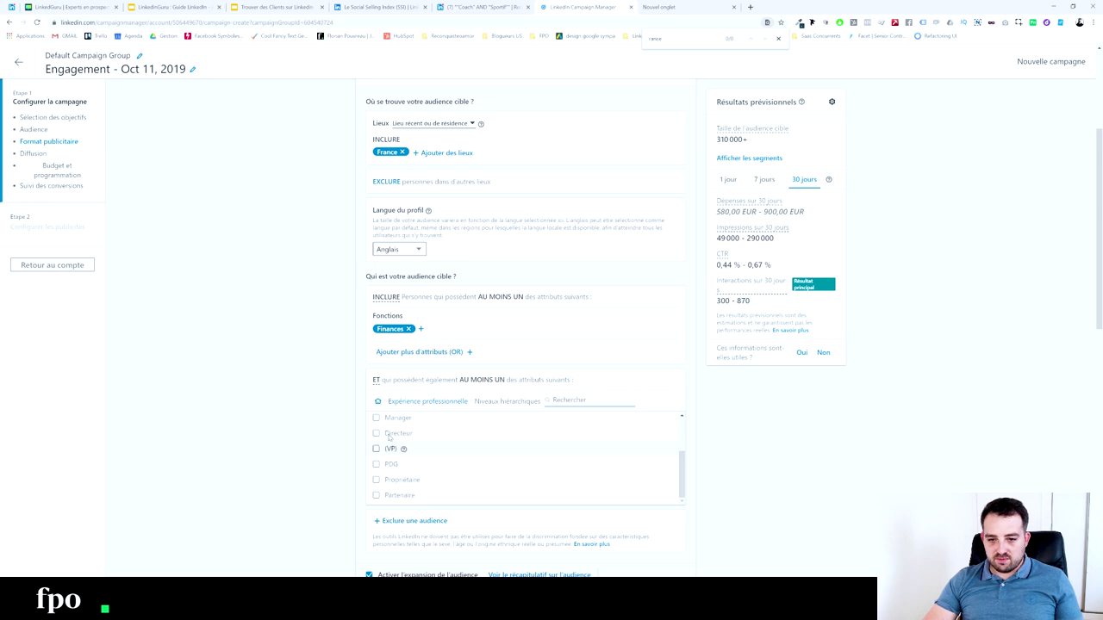
{"action": "left_click", "coordinate": [394, 419]}
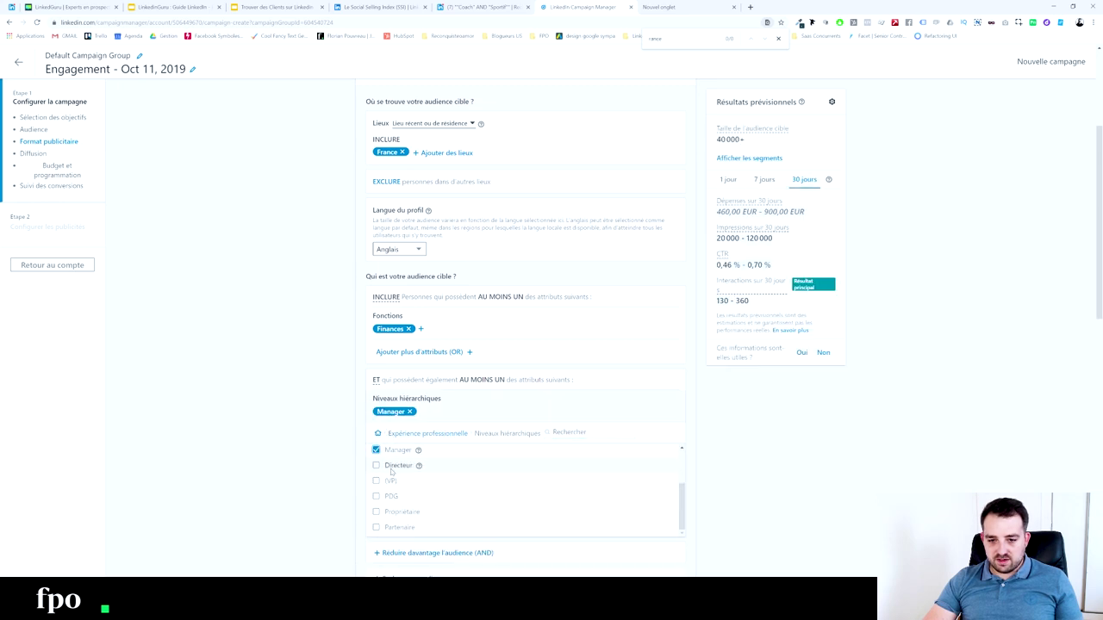
{"action": "left_click", "coordinate": [392, 465]}
{"action": "left_click", "coordinate": [390, 497]}
{"action": "left_click", "coordinate": [389, 512]}
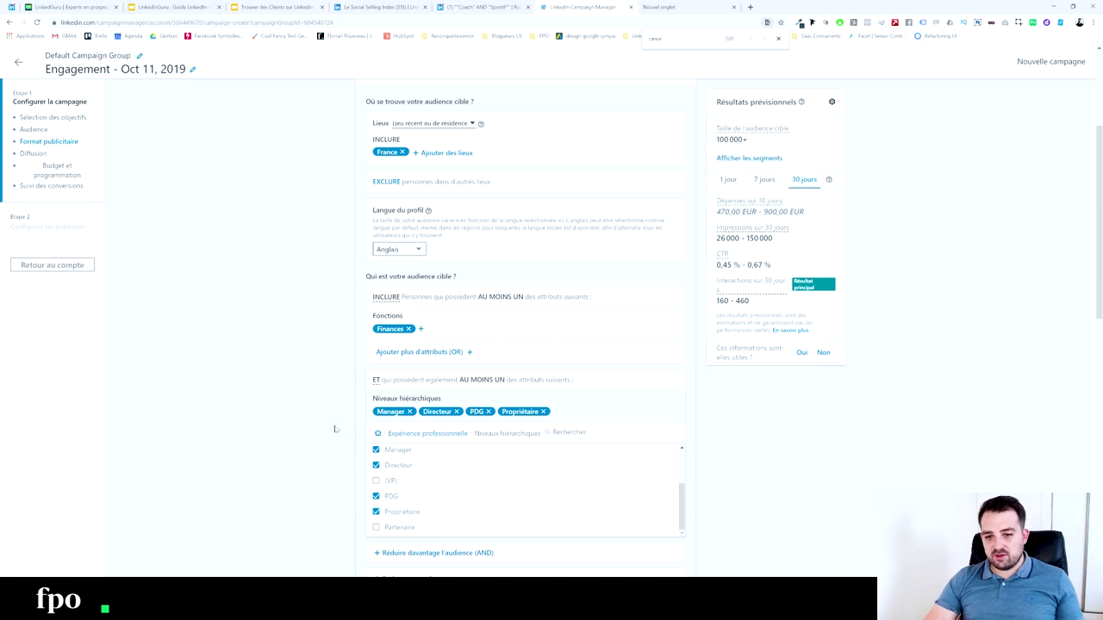
Review the campaign's objective, audience, ad format, placement, budget, schedule and conversion tracking settings.
{"action": "scroll", "coordinate": [374, 331], "scroll_direction": "down", "scroll_amount": 5}
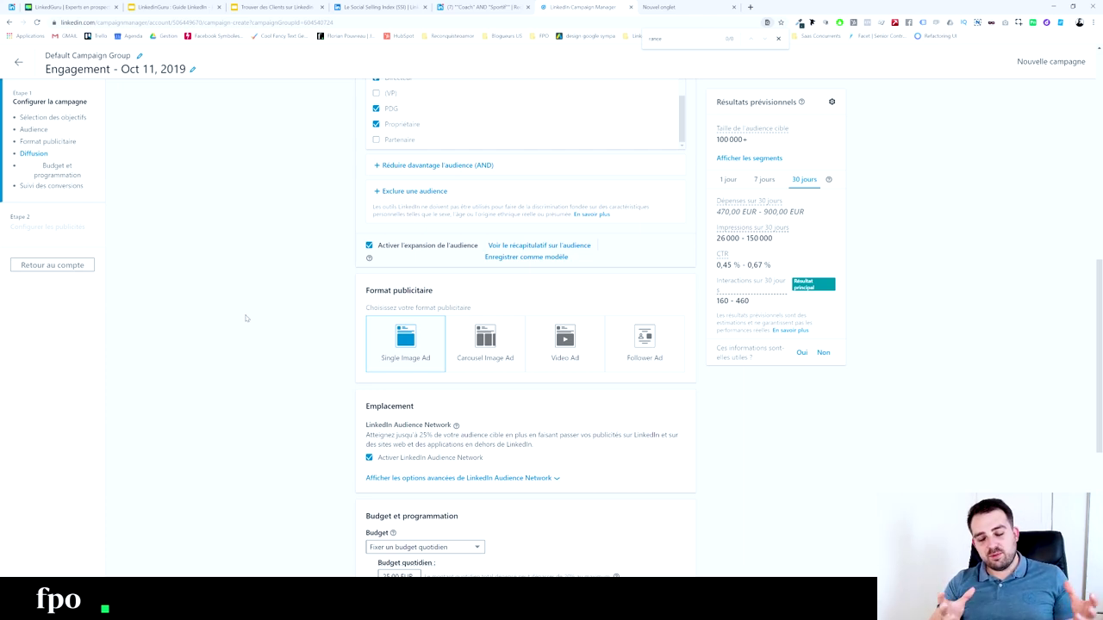
{"action": "scroll", "coordinate": [246, 318], "scroll_direction": "up", "scroll_amount": 10}
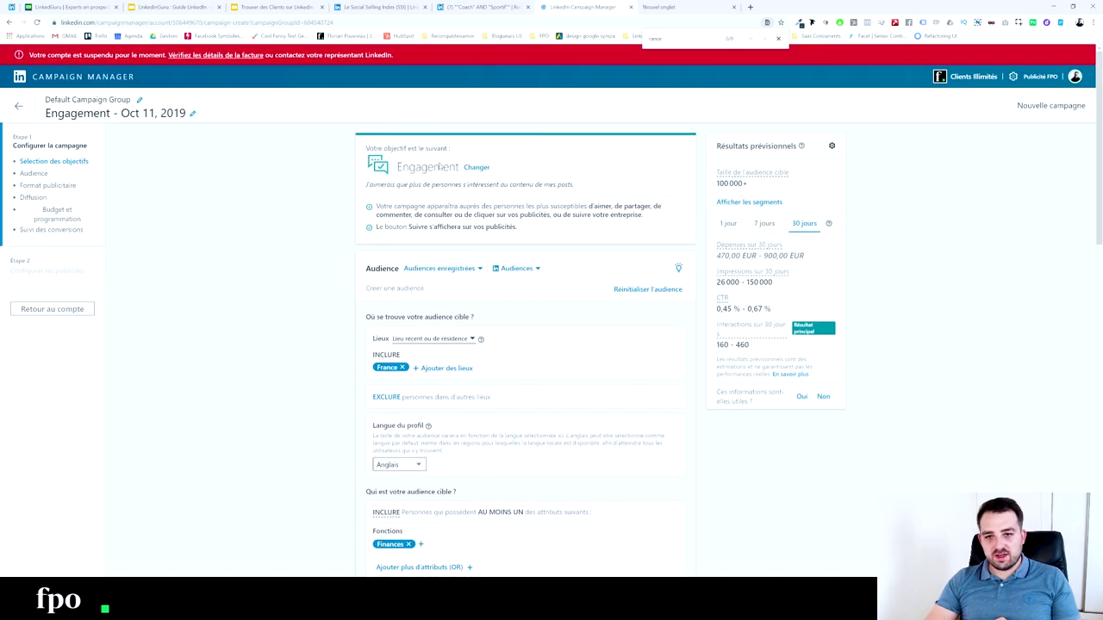
{"action": "scroll", "coordinate": [311, 223], "scroll_direction": "down", "scroll_amount": 3}
{"action": "scroll", "coordinate": [307, 222], "scroll_direction": "down", "scroll_amount": 10}
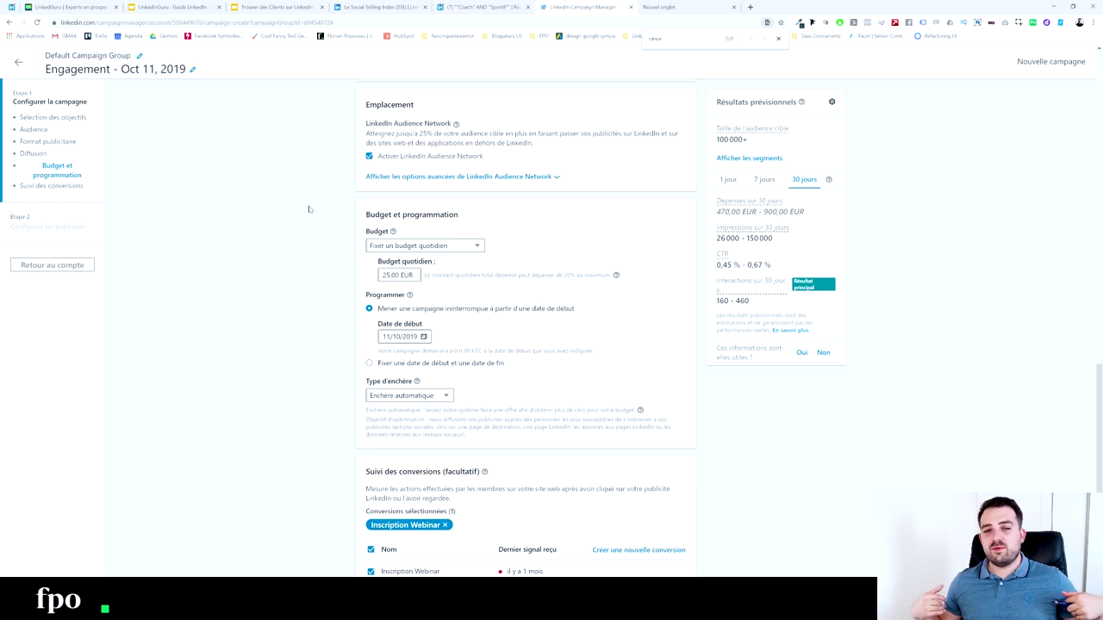
{"action": "scroll", "coordinate": [308, 233], "scroll_direction": "down", "scroll_amount": 2}
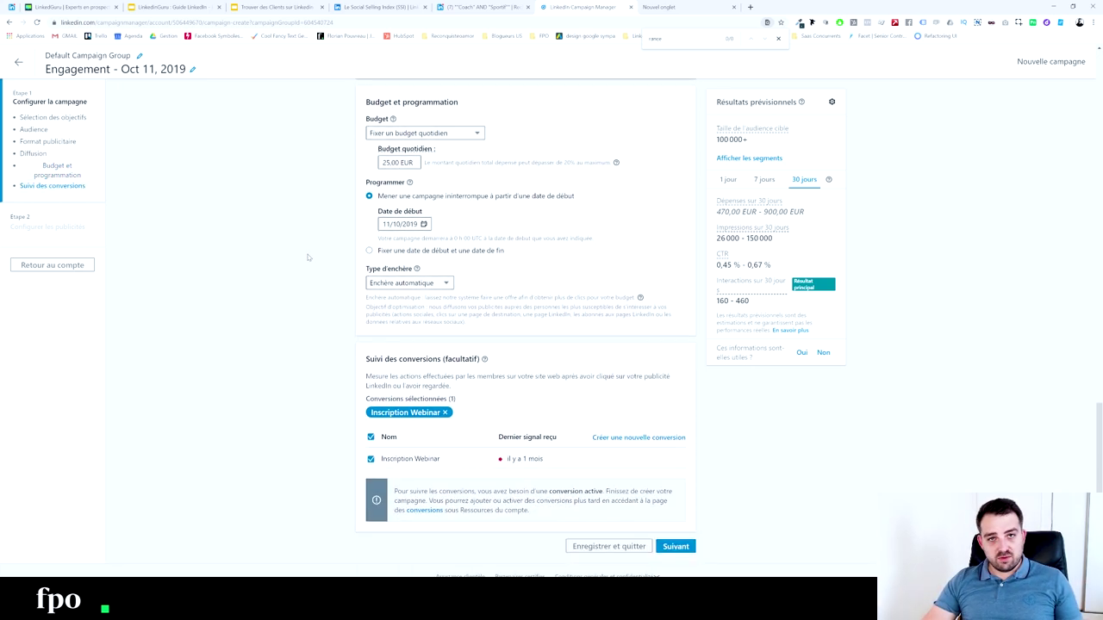
Examine the campaign's daily budget and compare its forecast results over 1 day and 30 days.
{"action": "scroll", "coordinate": [291, 290], "scroll_direction": "up", "scroll_amount": 3}
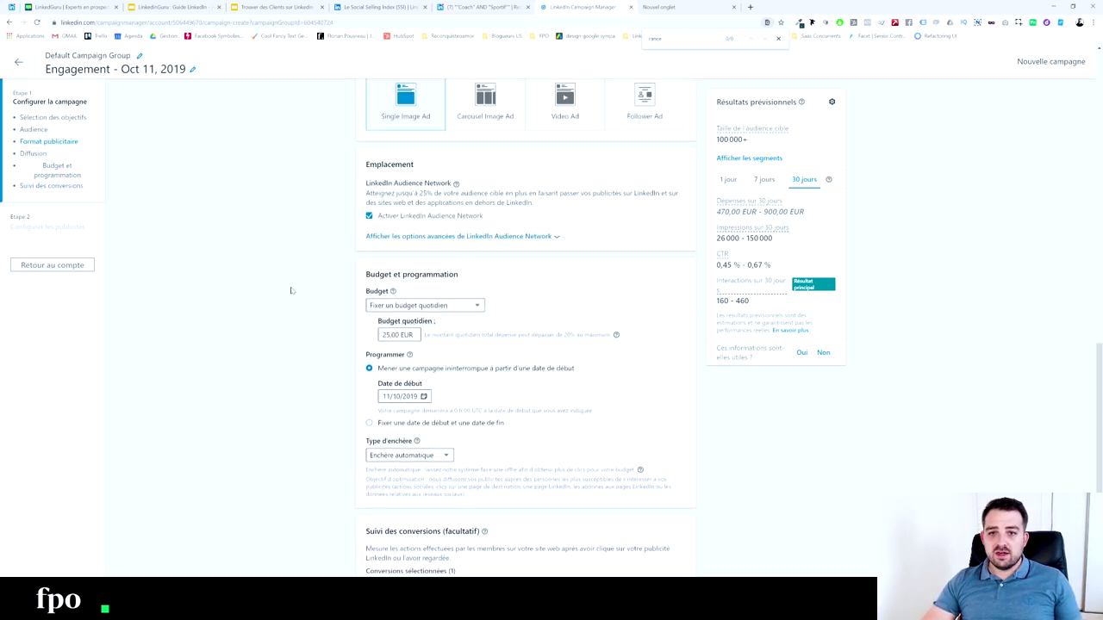
{"action": "double_click", "coordinate": [386, 335]}
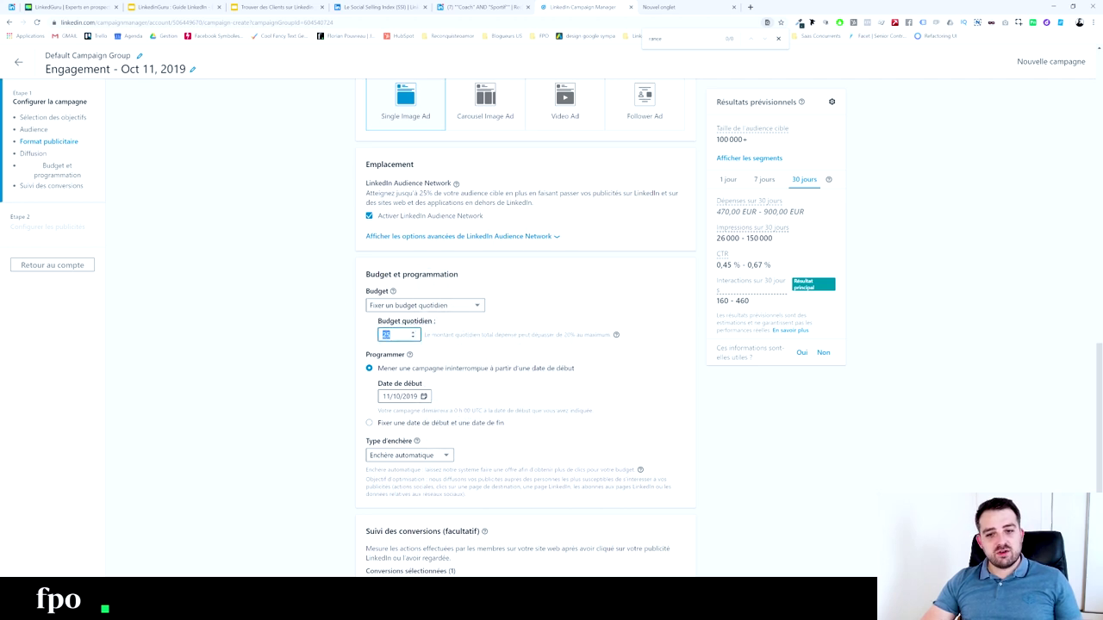
{"action": "left_click", "coordinate": [327, 336]}
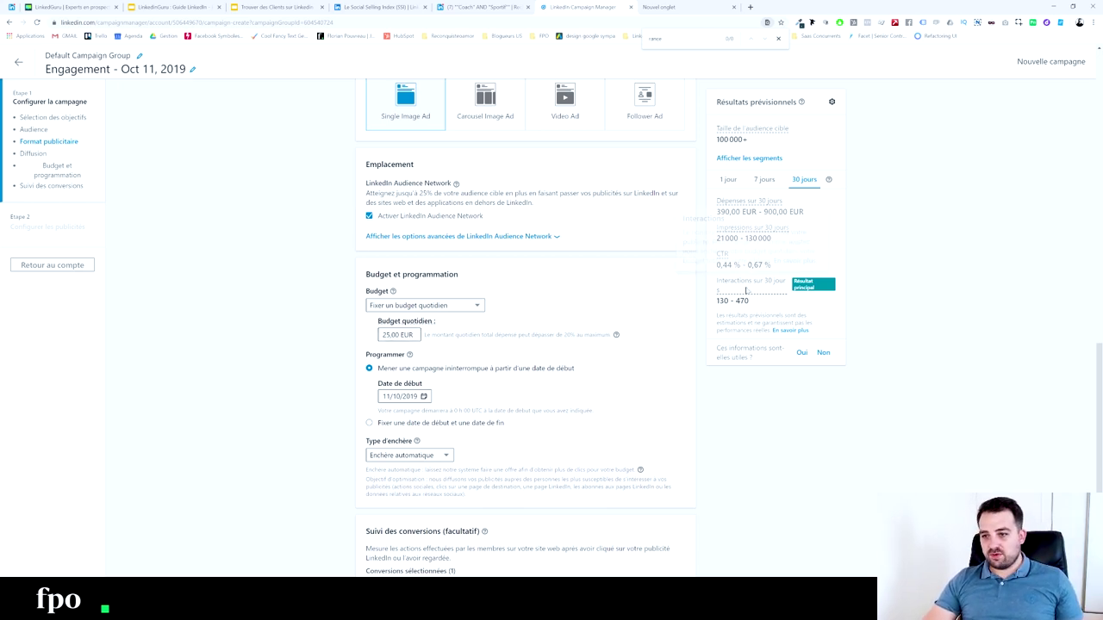
{"action": "scroll", "coordinate": [490, 449], "scroll_direction": "up", "scroll_amount": 1}
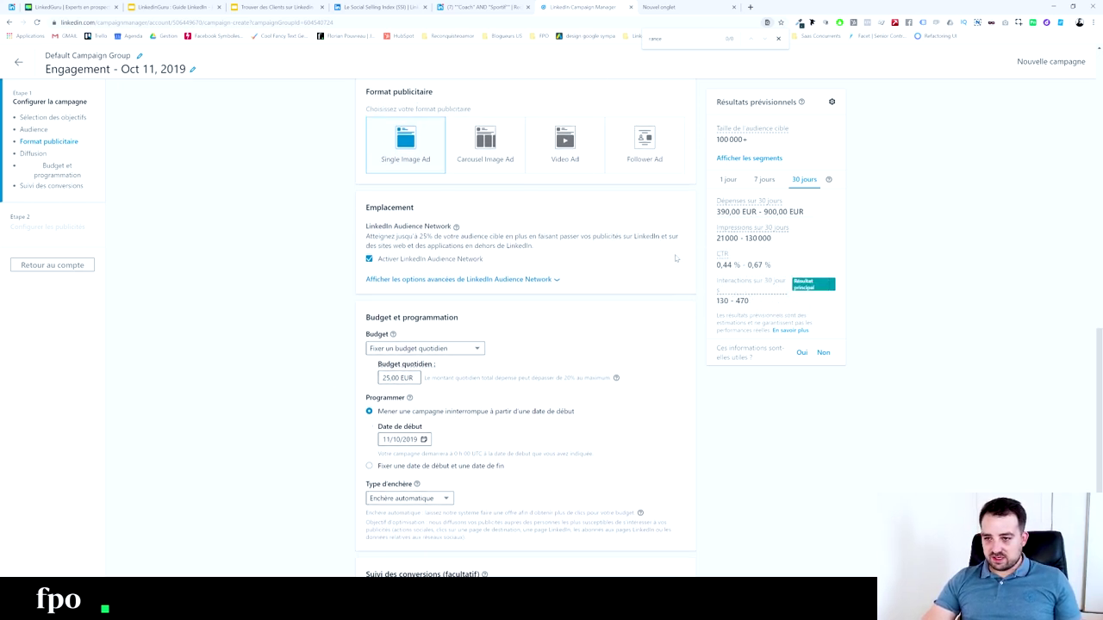
{"action": "left_click", "coordinate": [731, 181]}
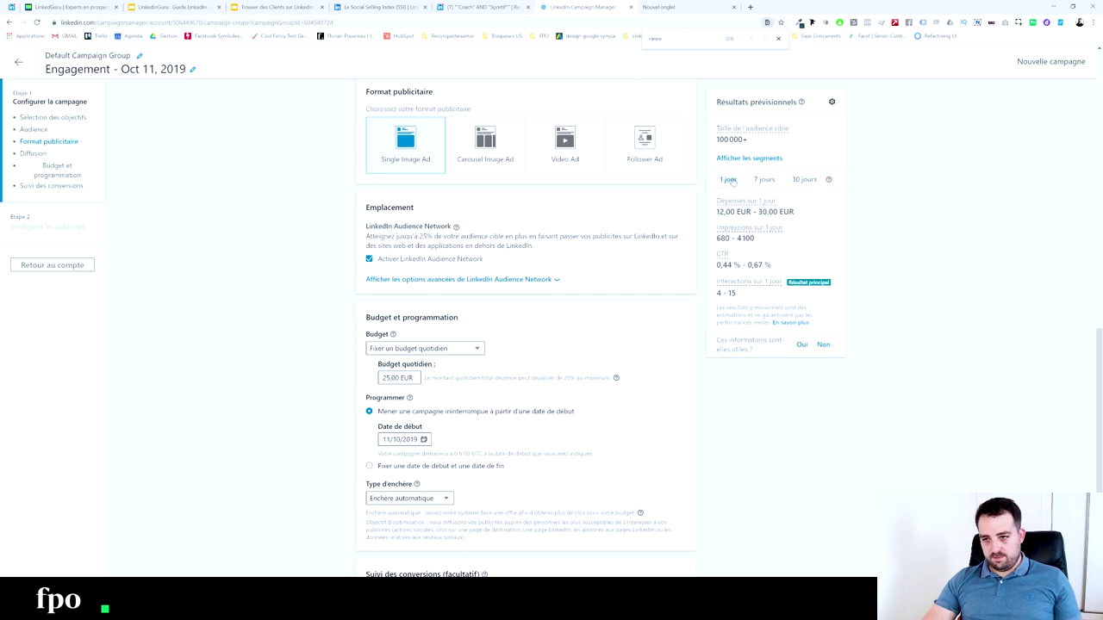
{"action": "left_click", "coordinate": [801, 183]}
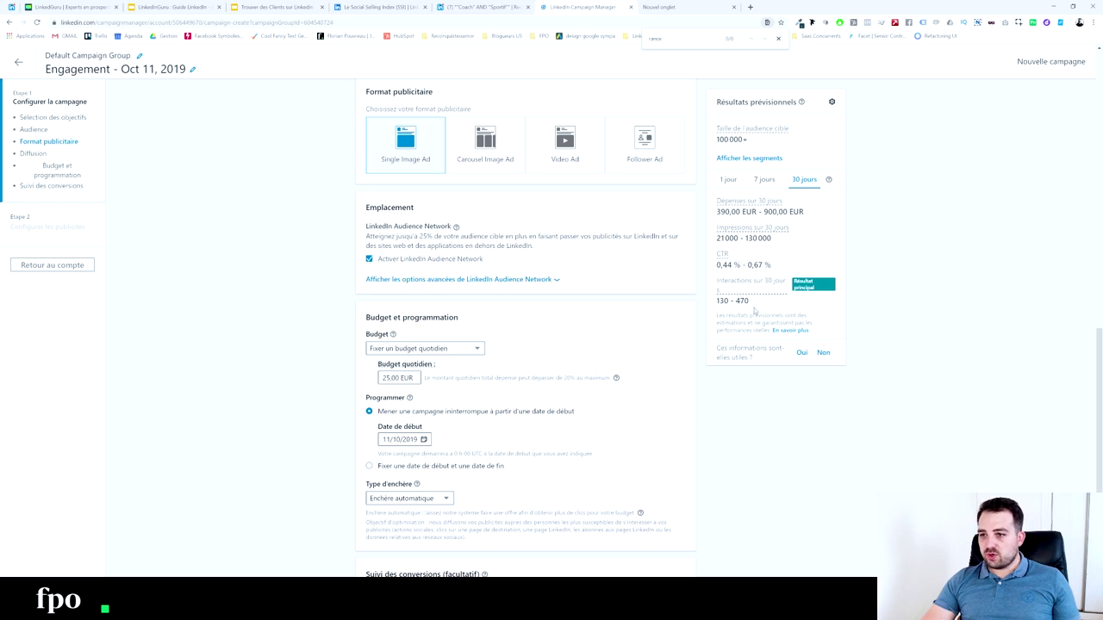
Examine the impressions and interactions ranges in the 30-day forecast.
{"action": "left_click_drag", "start_coordinate": [750, 300], "coordinate": [717, 233]}
{"action": "left_click", "coordinate": [717, 233]}
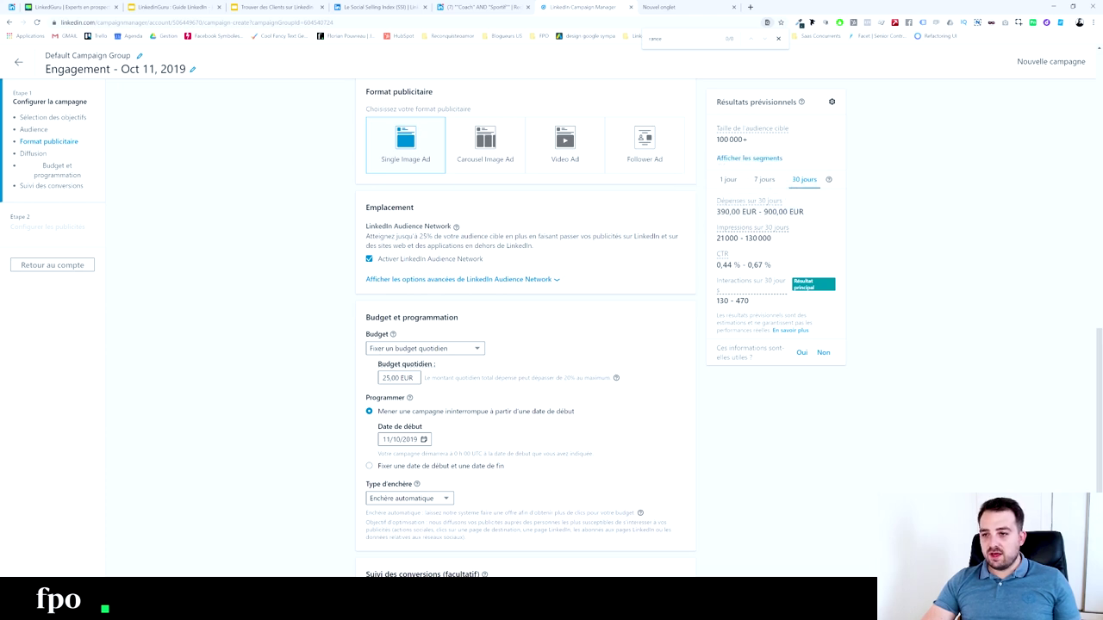
{"action": "left_click_drag", "start_coordinate": [773, 238], "coordinate": [744, 238]}
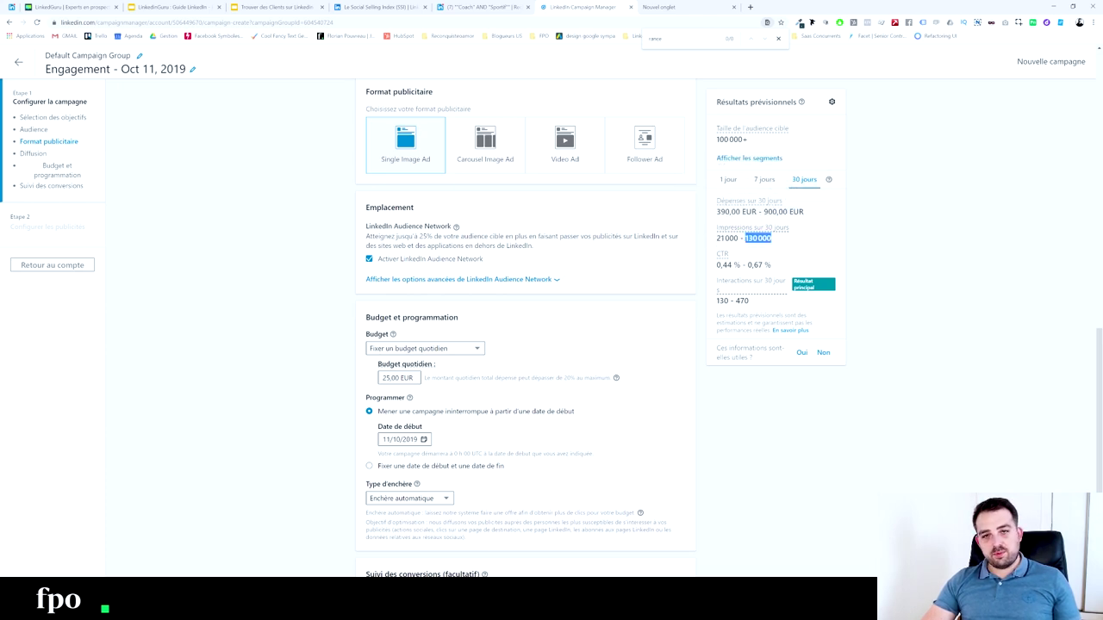
{"action": "left_click", "coordinate": [784, 246]}
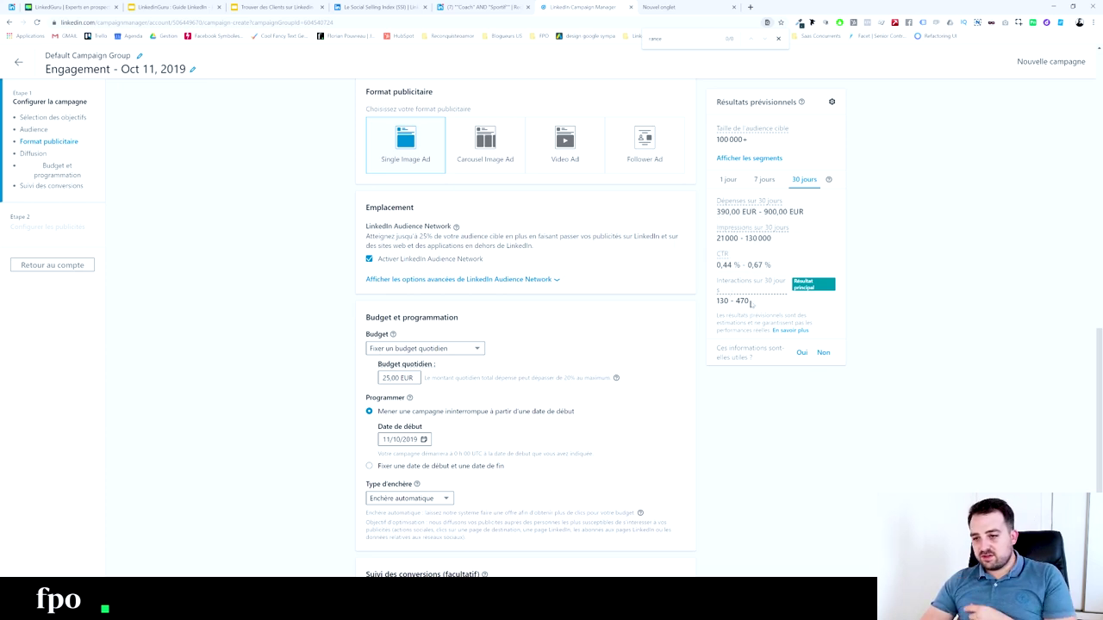
{"action": "left_click_drag", "start_coordinate": [751, 303], "coordinate": [716, 302]}
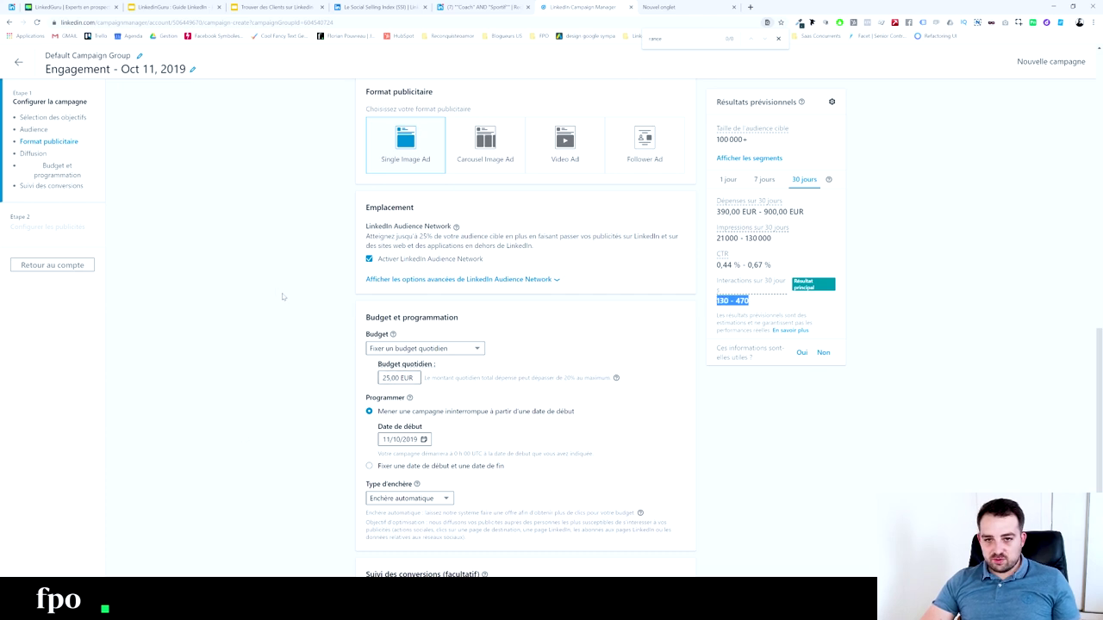
Remove the Finances function from the target audience and add an AND condition on the professional-experience function Marketing.
{"action": "scroll", "coordinate": [281, 296], "scroll_direction": "up", "scroll_amount": 5}
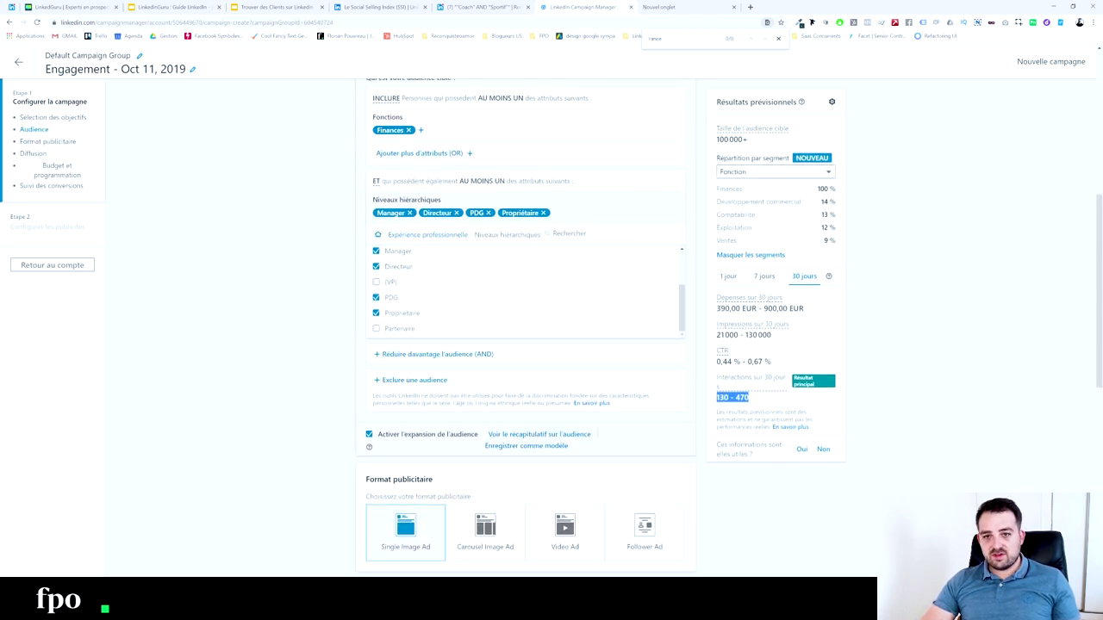
{"action": "left_click", "coordinate": [409, 130]}
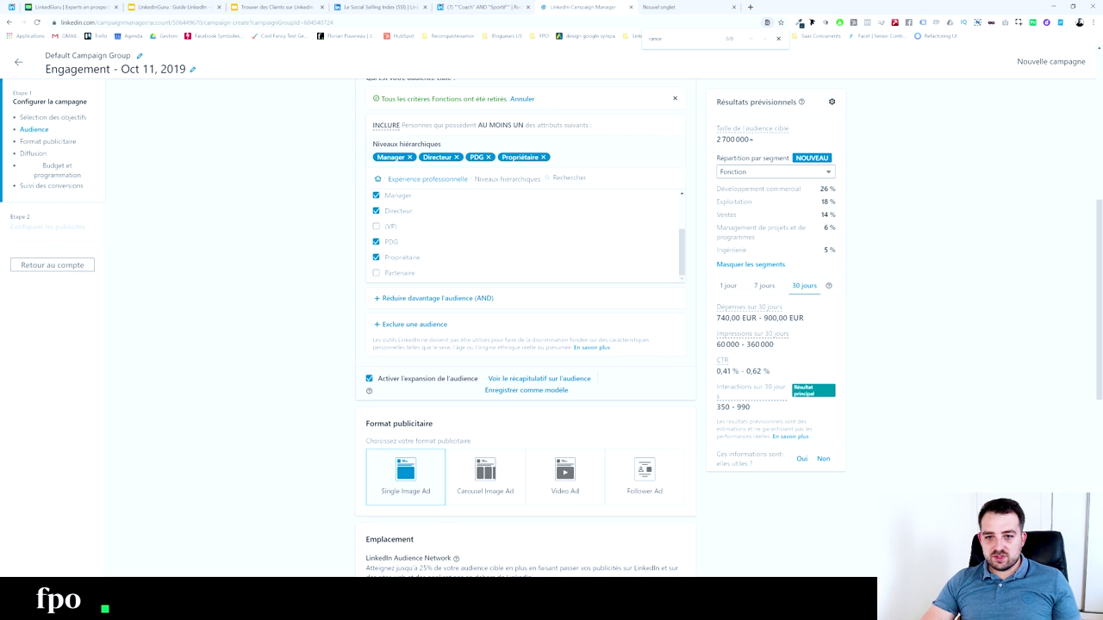
{"action": "scroll", "coordinate": [456, 419], "scroll_direction": "up", "scroll_amount": 3}
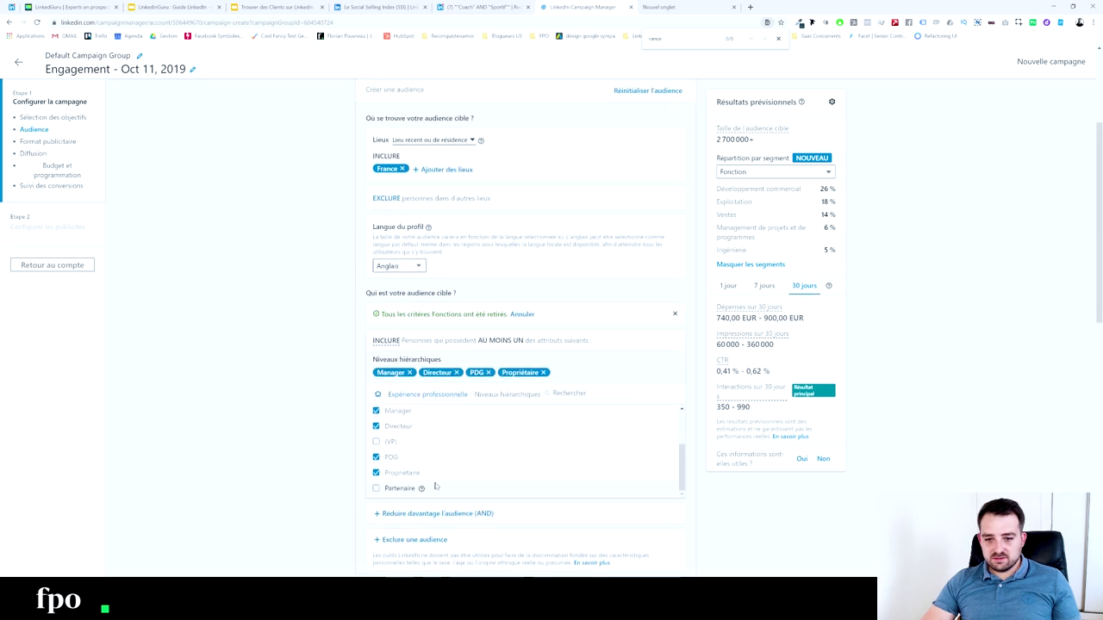
{"action": "left_click", "coordinate": [424, 515]}
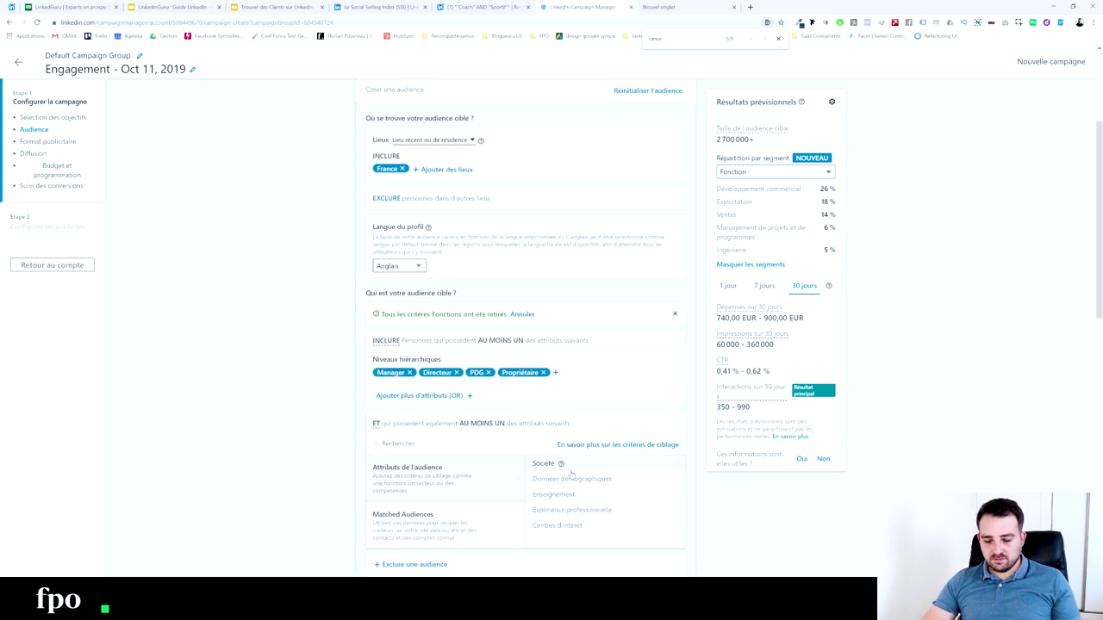
{"action": "left_click", "coordinate": [576, 511]}
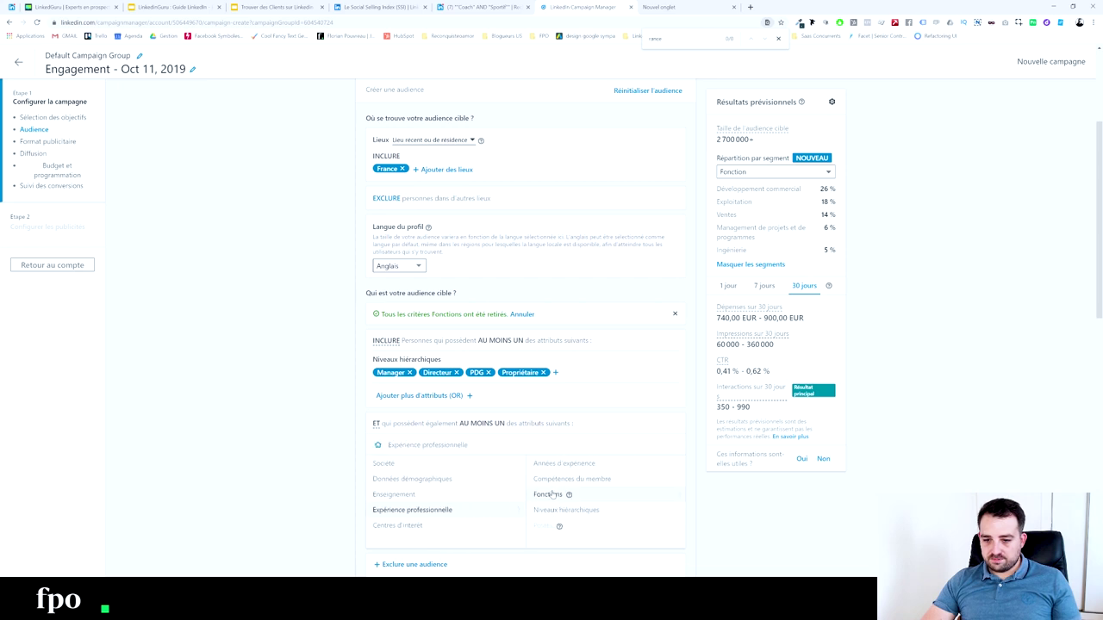
{"action": "left_click", "coordinate": [541, 494]}
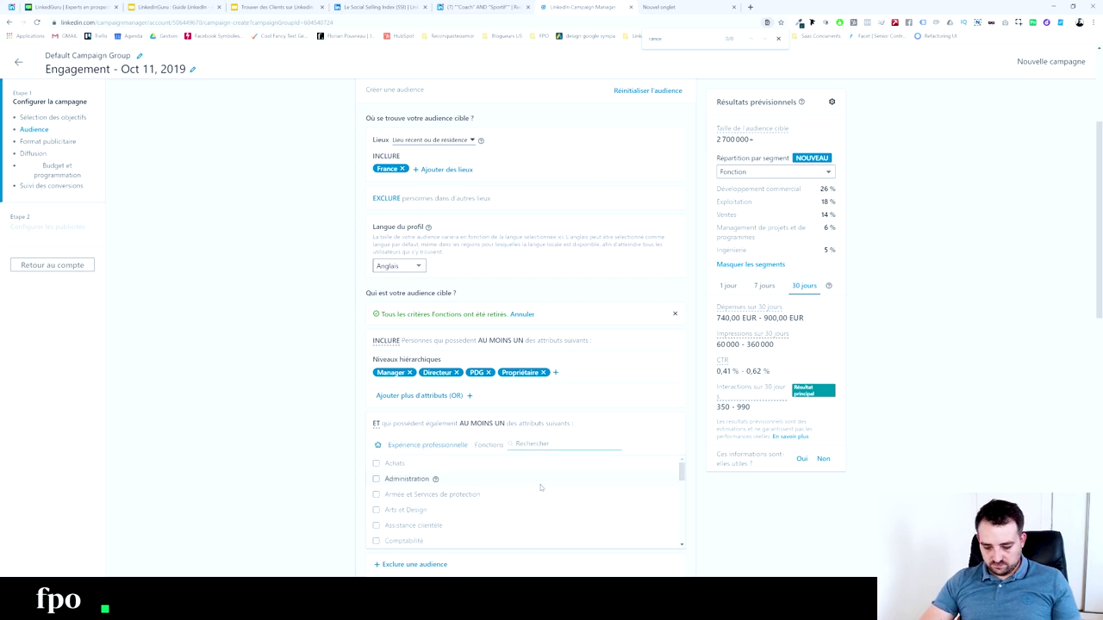
{"action": "type", "text": "marketing"}
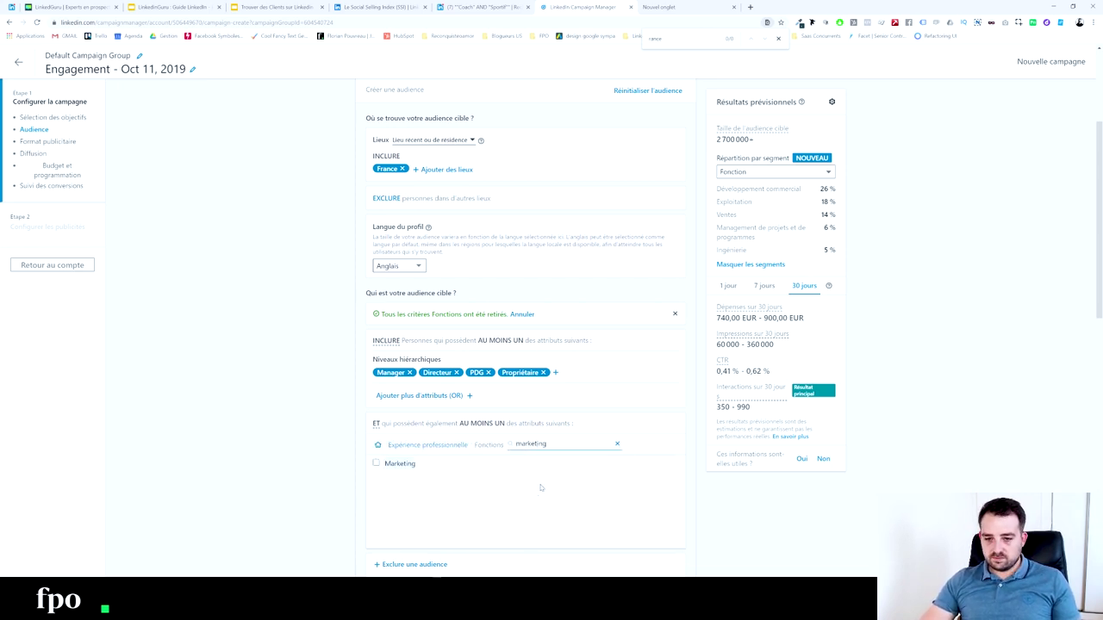
{"action": "left_click", "coordinate": [400, 464]}
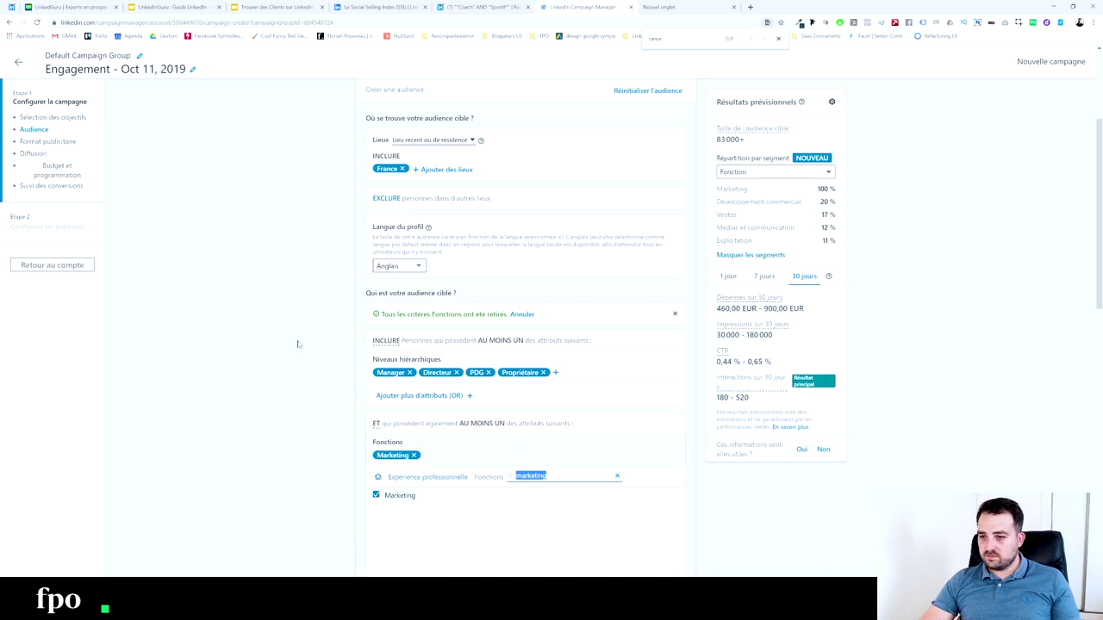
{"action": "mouse_move", "coordinate": [749, 393]}
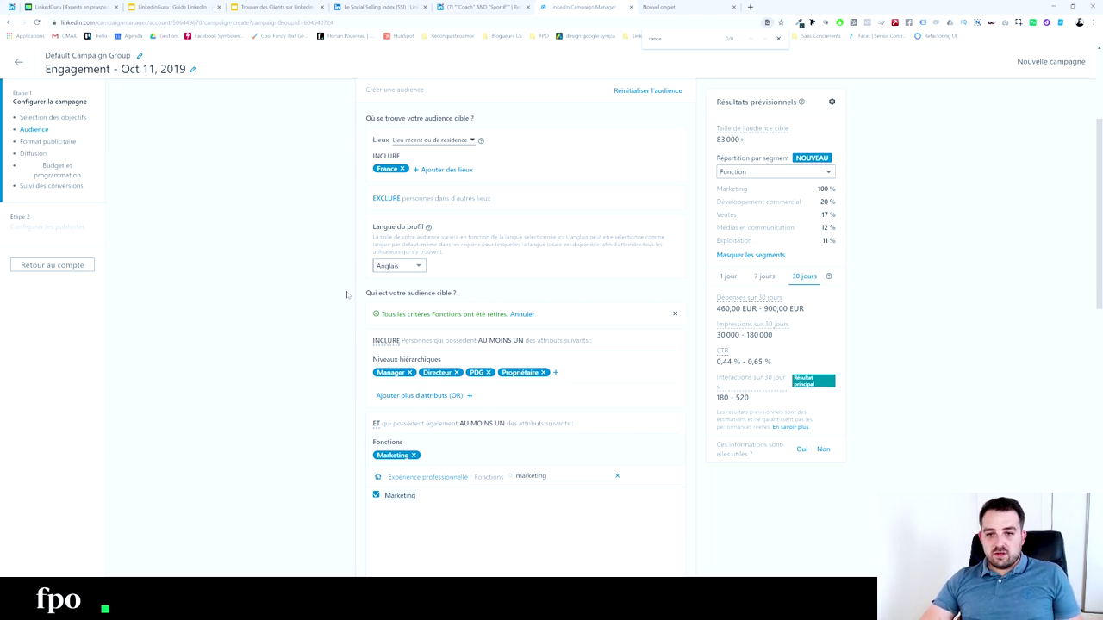
{"action": "scroll", "coordinate": [705, 330], "scroll_direction": "up", "scroll_amount": 5}
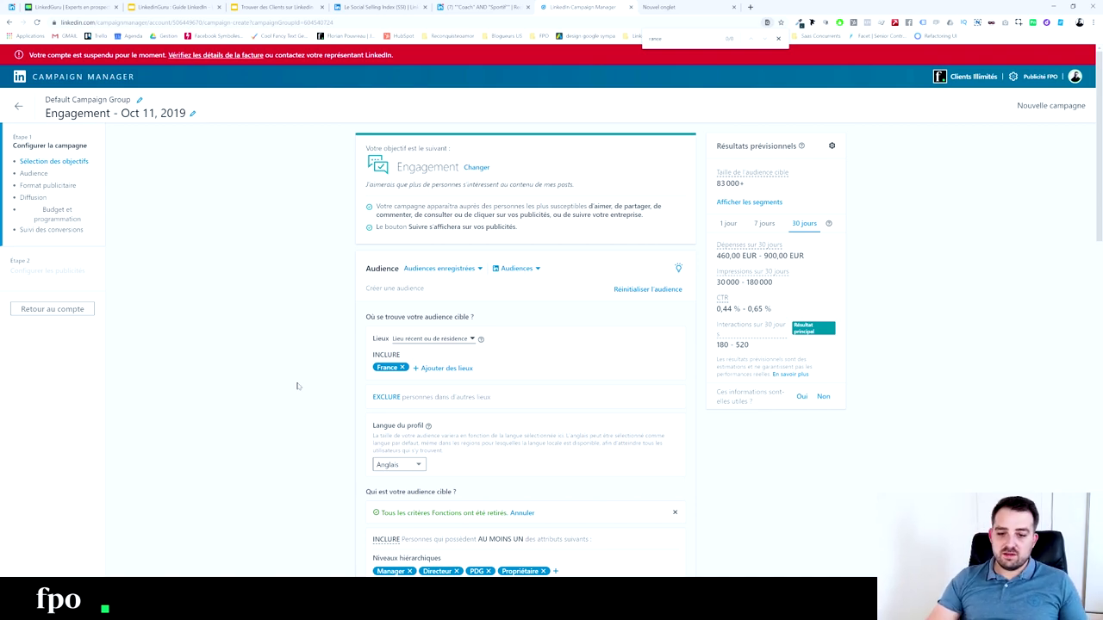
{"action": "scroll", "coordinate": [301, 386], "scroll_direction": "down", "scroll_amount": 5}
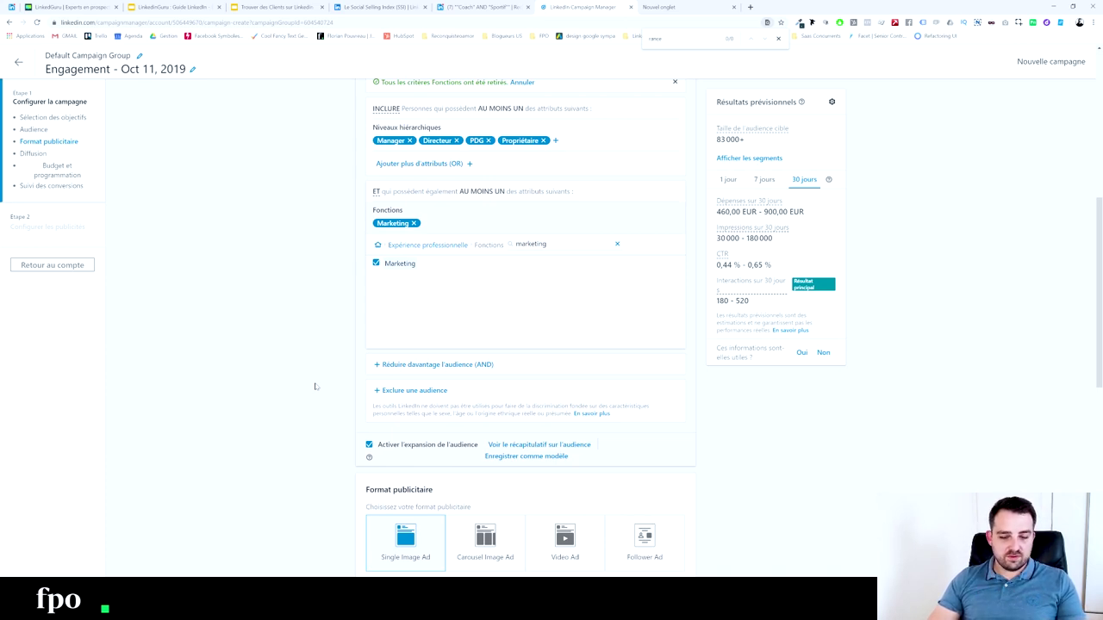
{"action": "scroll", "coordinate": [310, 392], "scroll_direction": "up", "scroll_amount": 2}
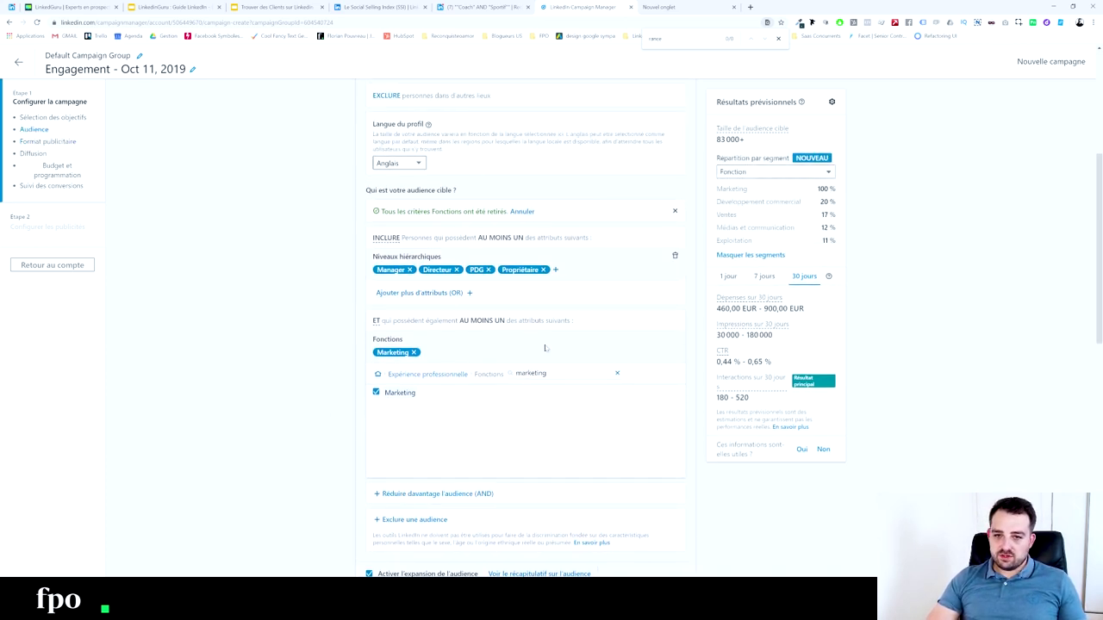